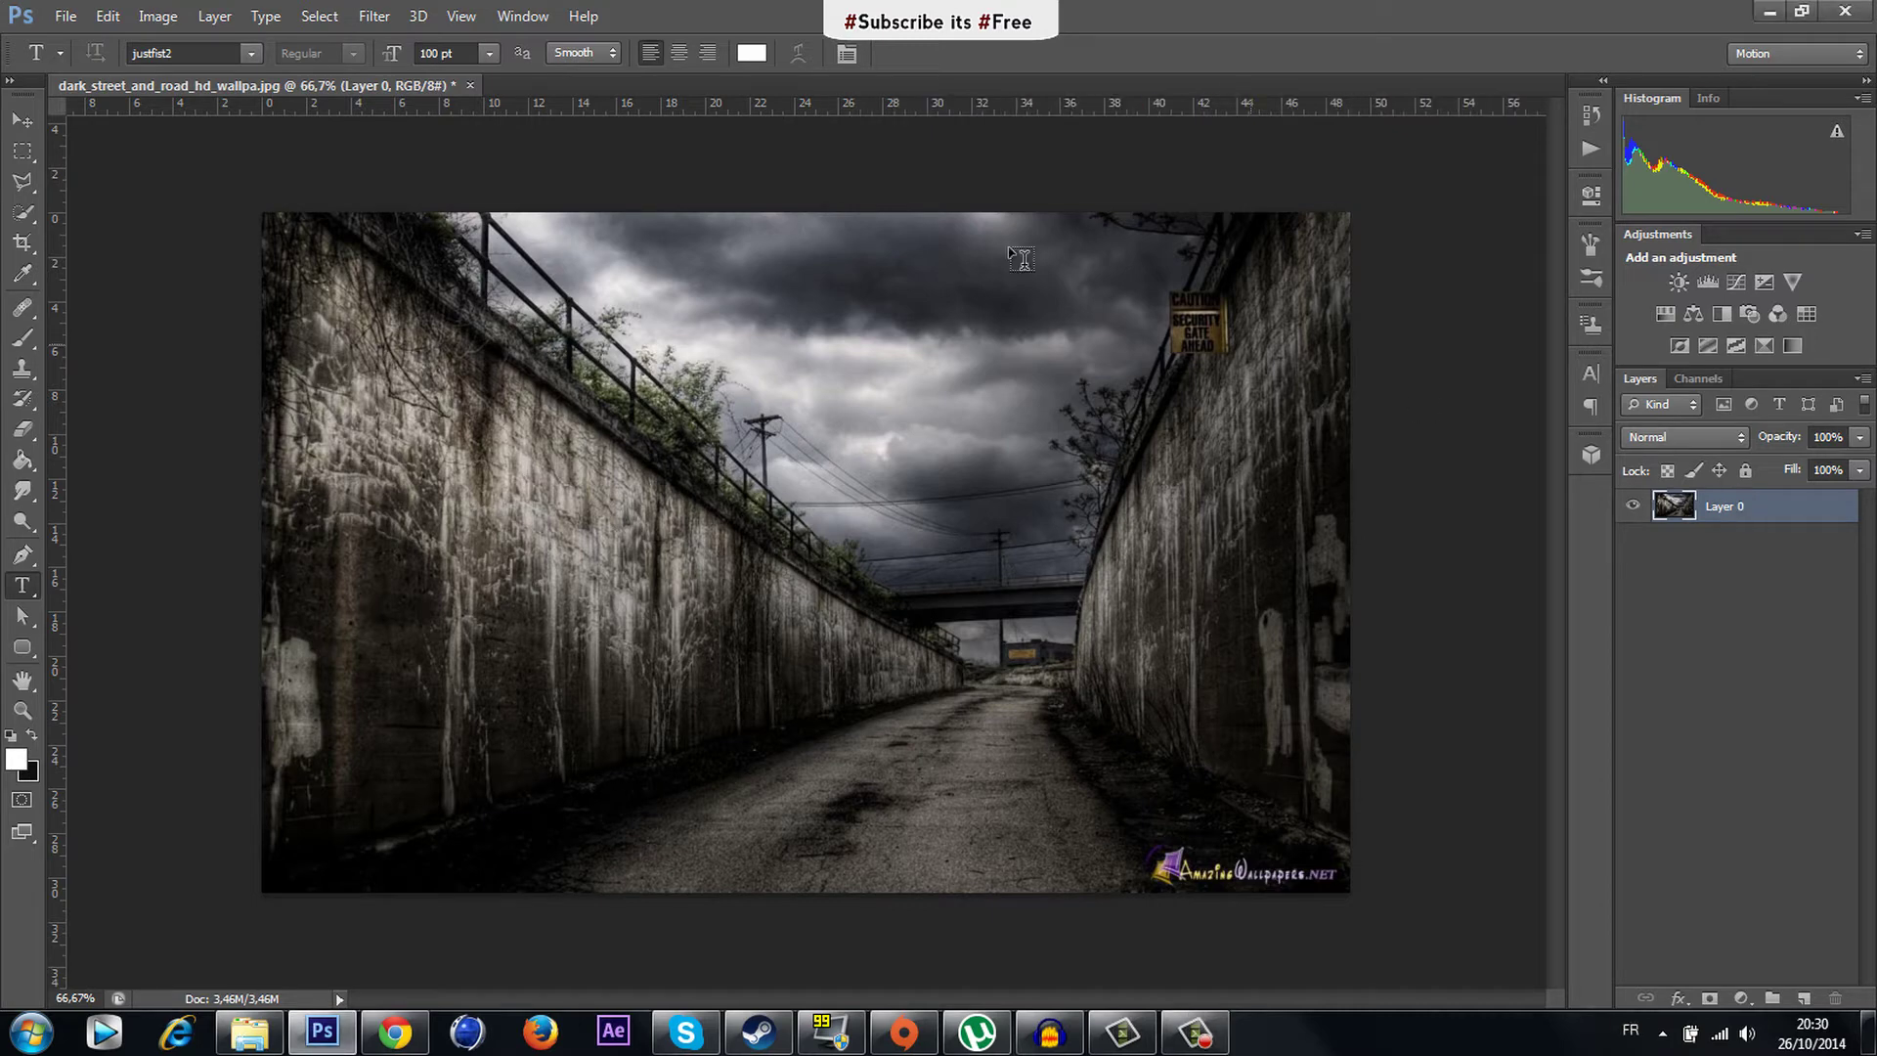
# Fit a Vanishing Point perspective plane to the left concrete wall's corners and apply it.
pyautogui.click(376, 16)
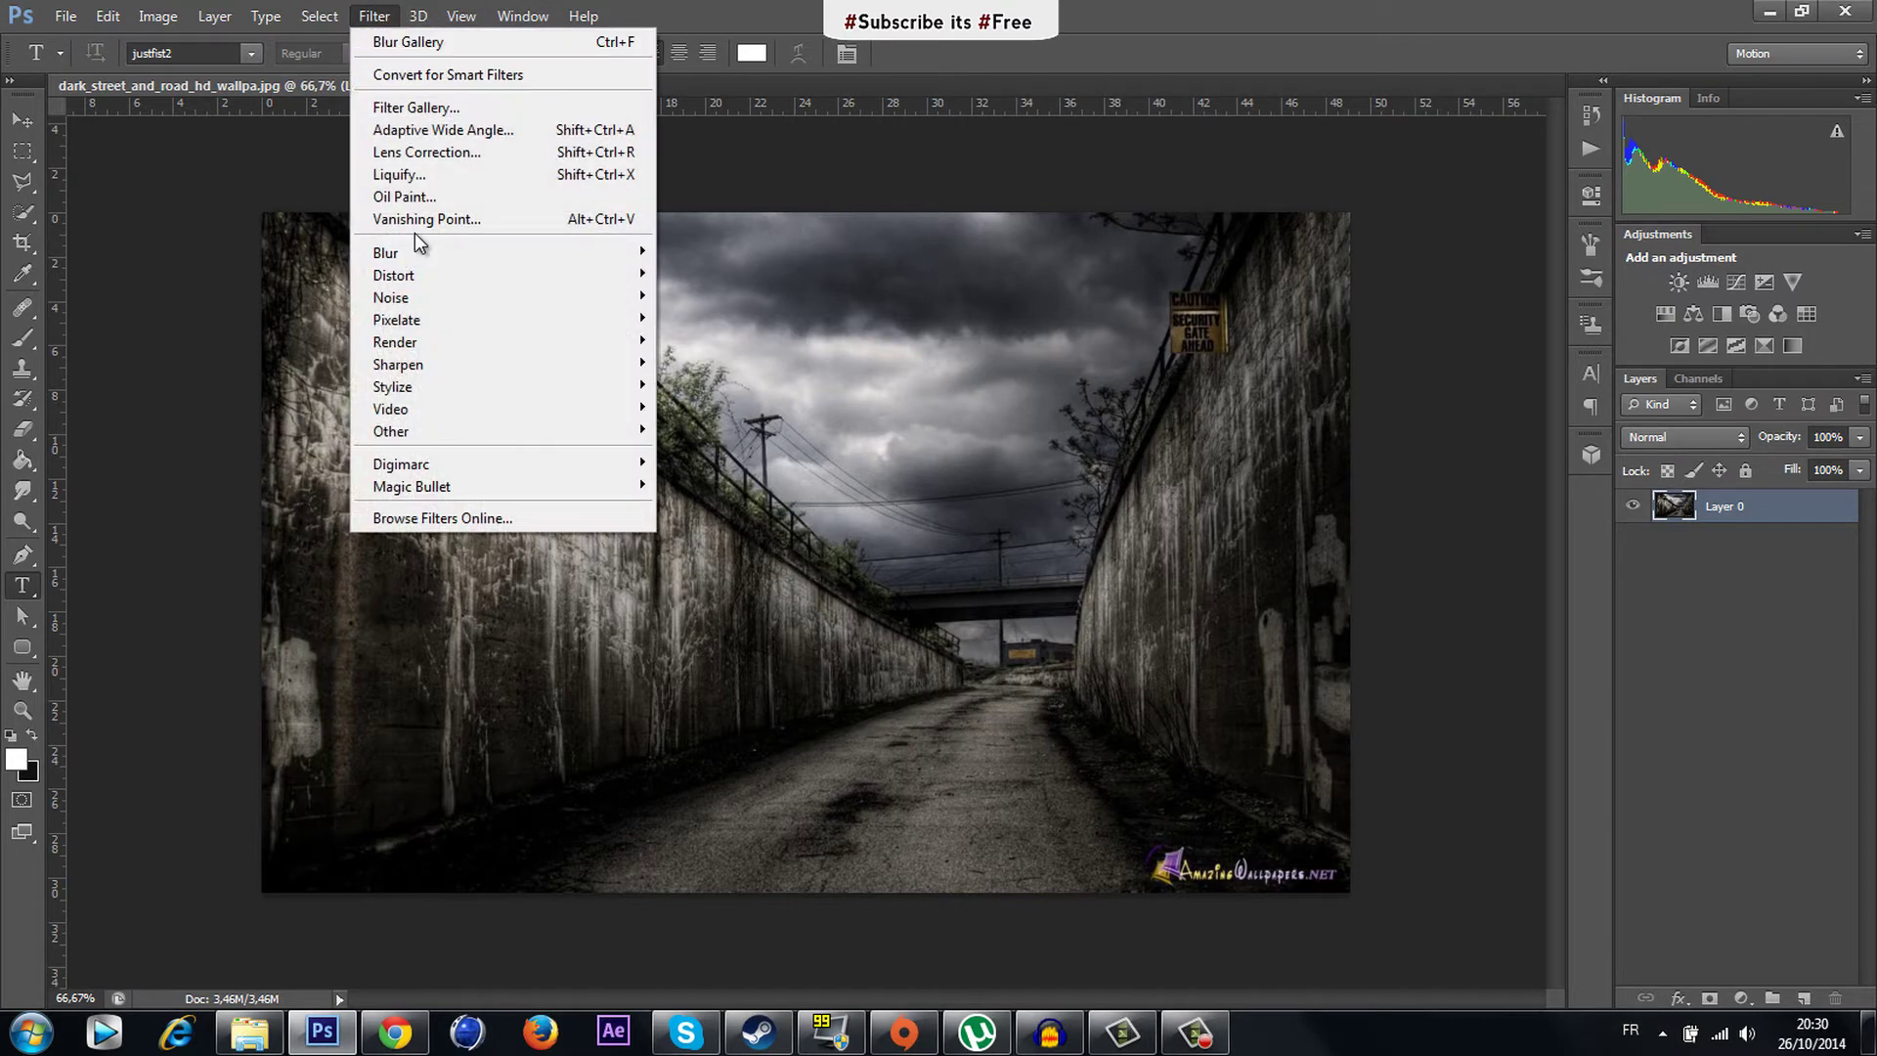
pyautogui.click(456, 219)
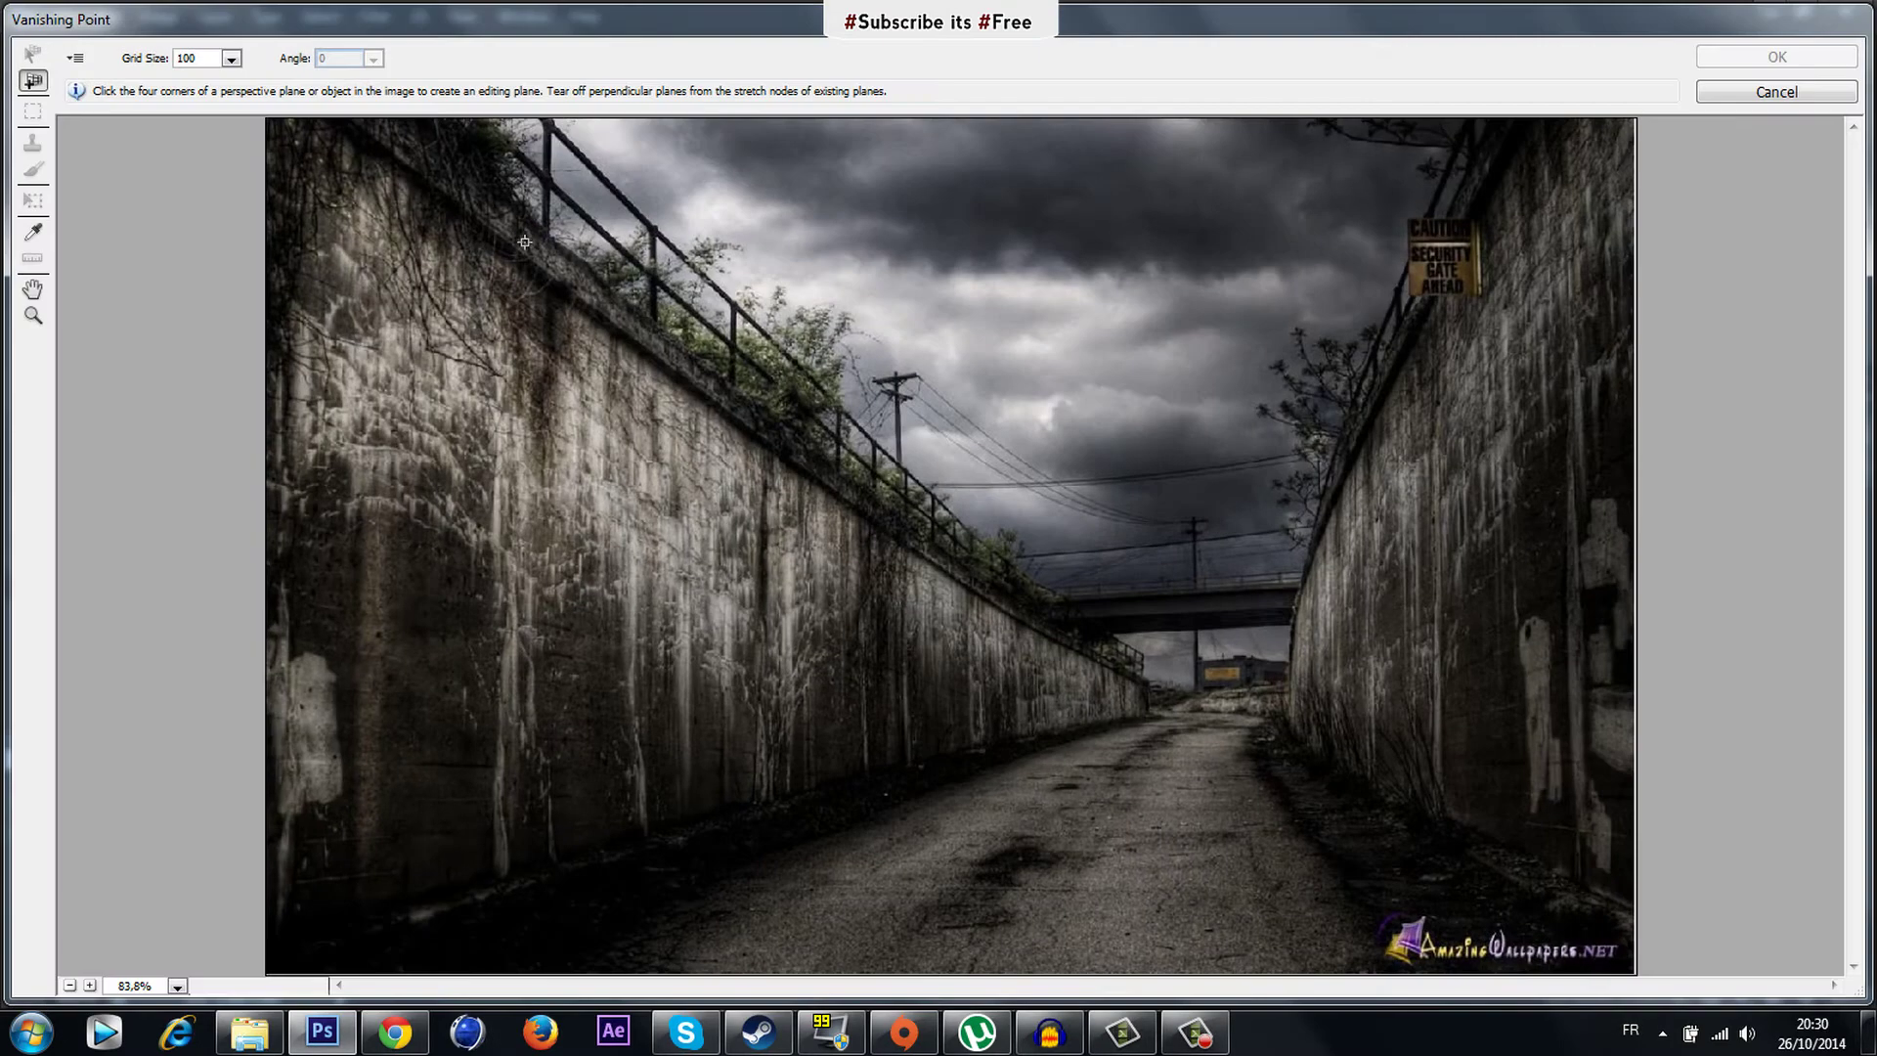
pyautogui.click(371, 147)
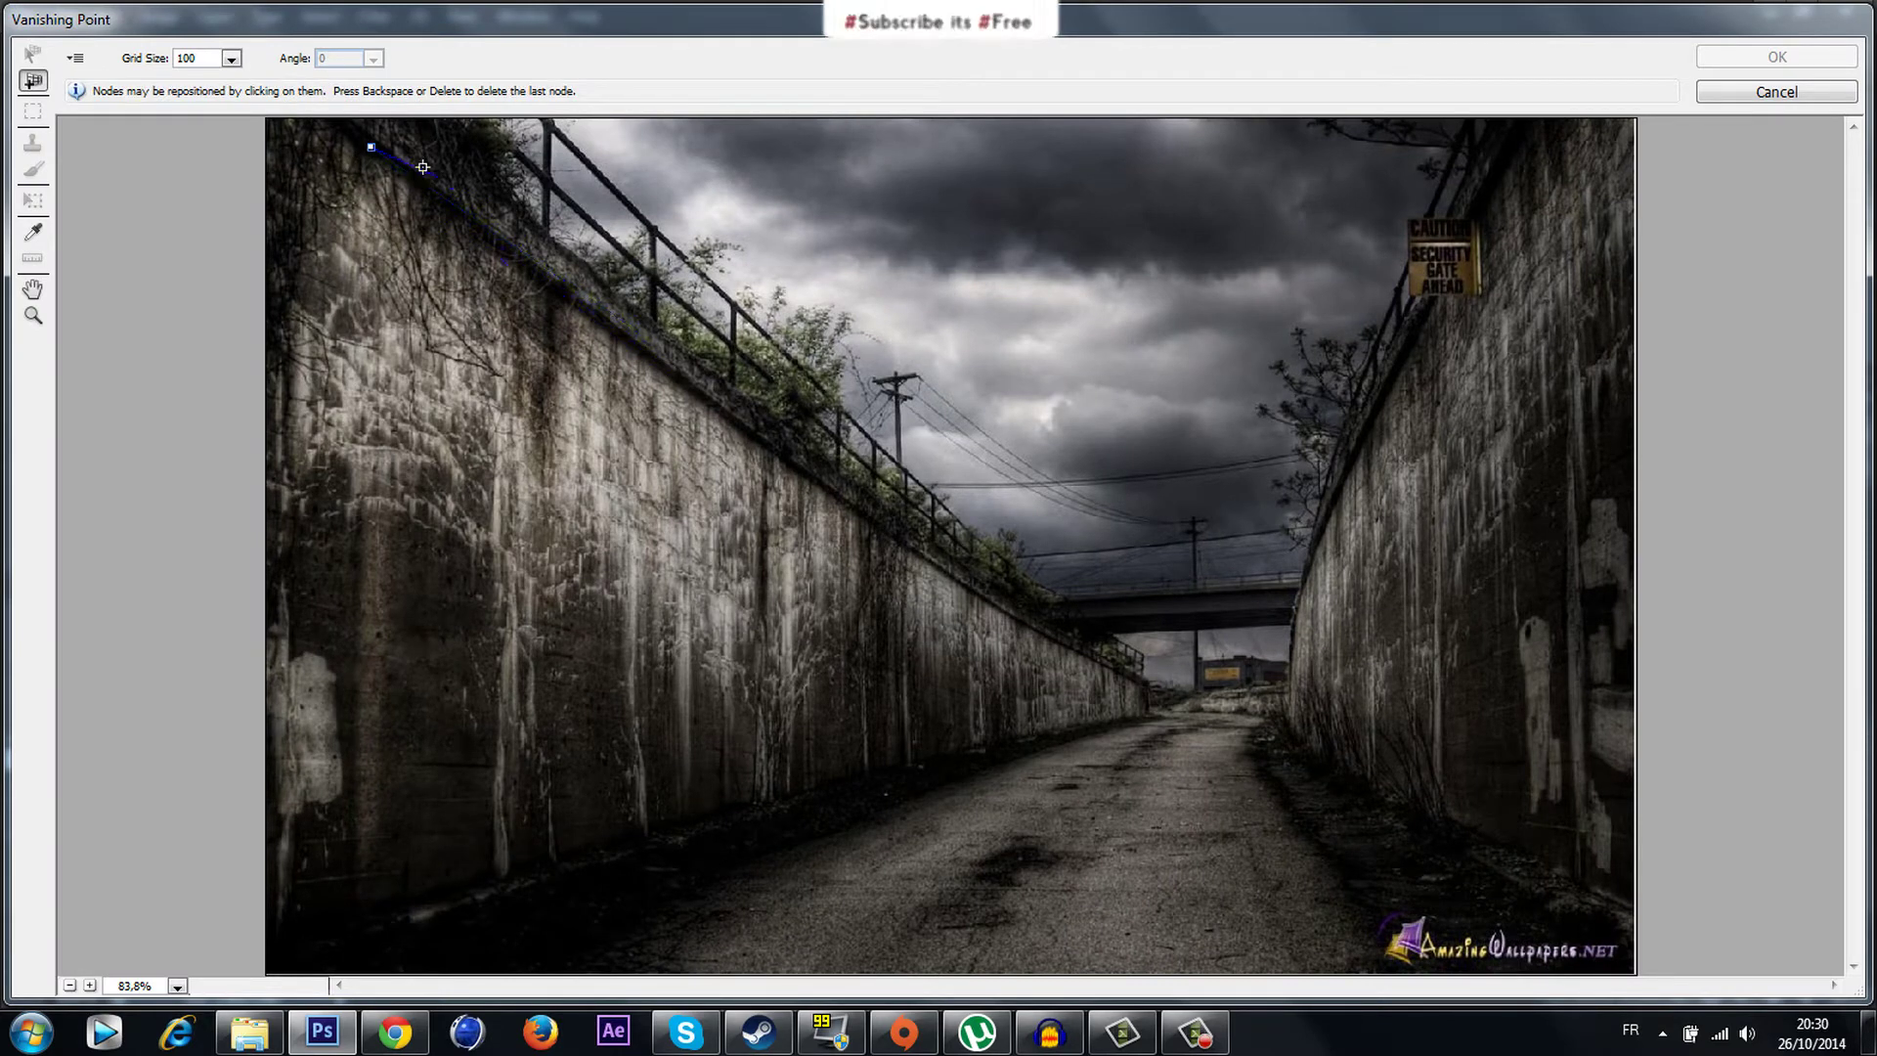
pyautogui.press('BackSpace')
pyautogui.click(370, 143)
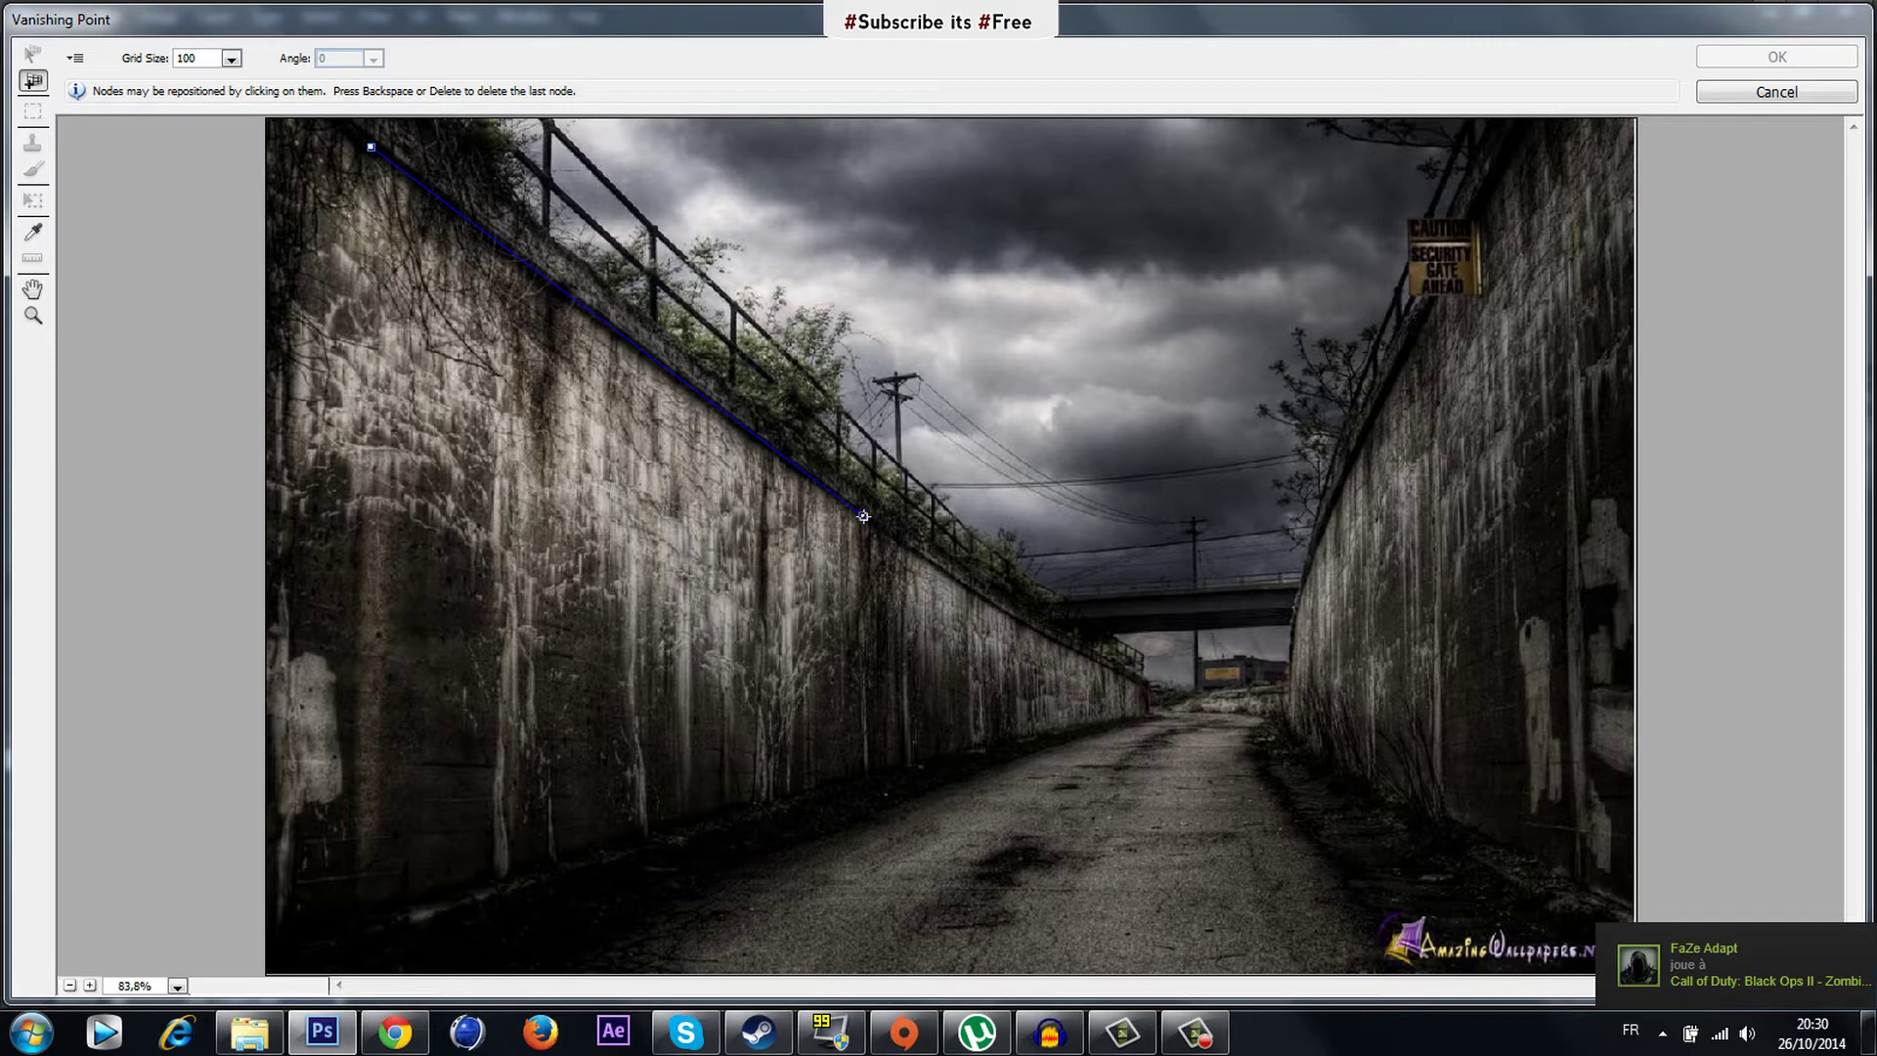
pyautogui.click(864, 767)
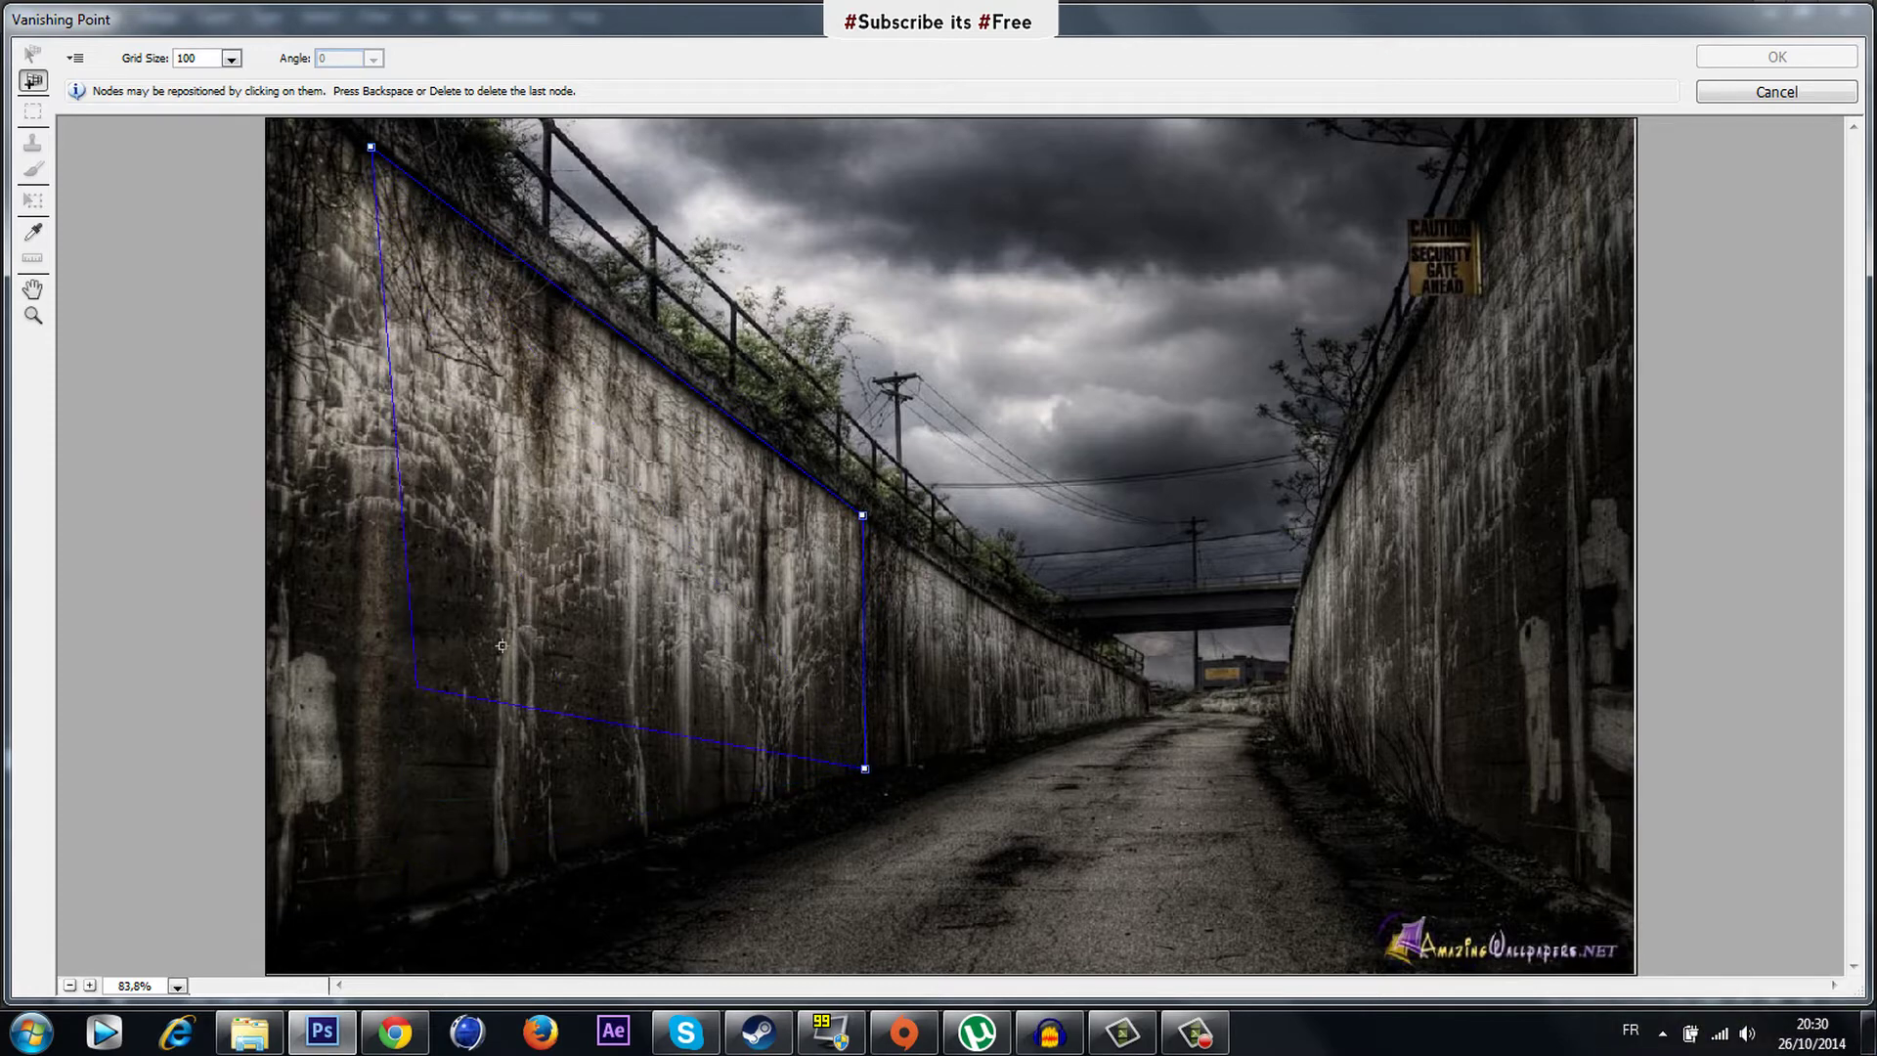
pyautogui.click(377, 919)
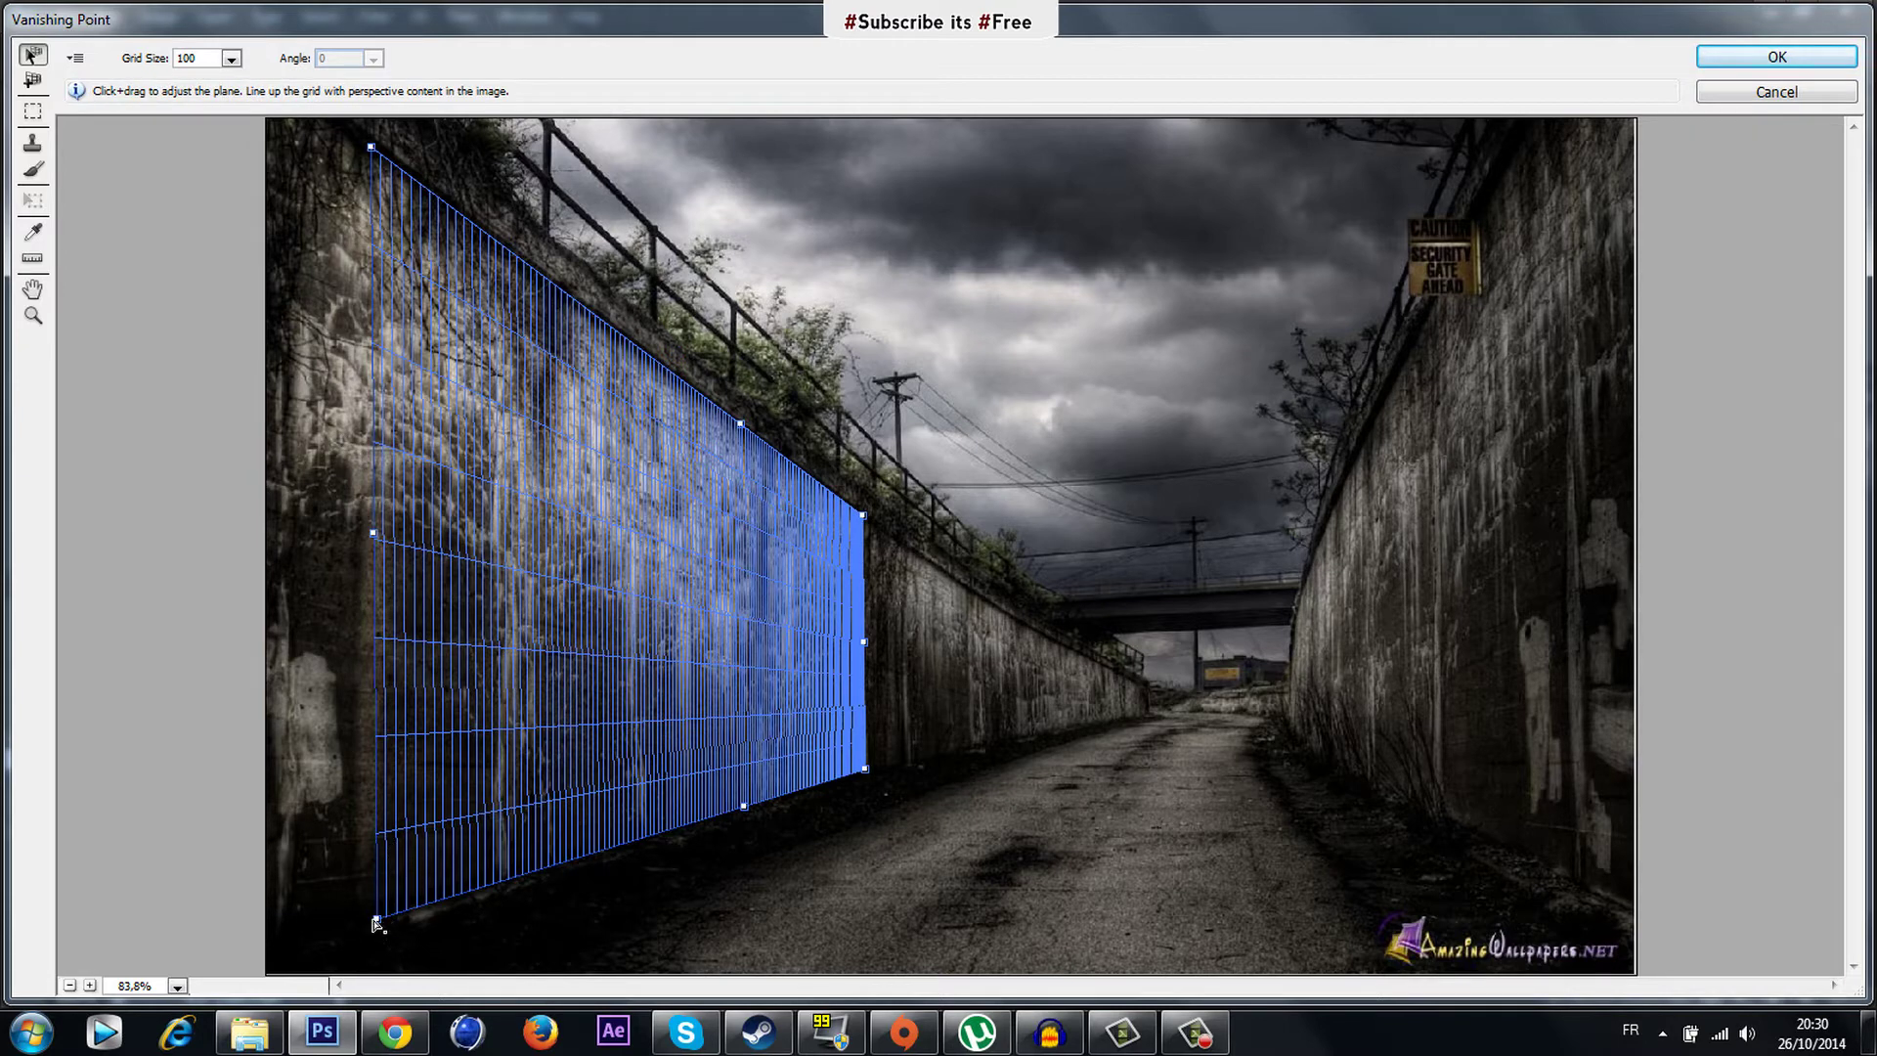
pyautogui.moveTo(377, 920); pyautogui.dragTo(371, 920)
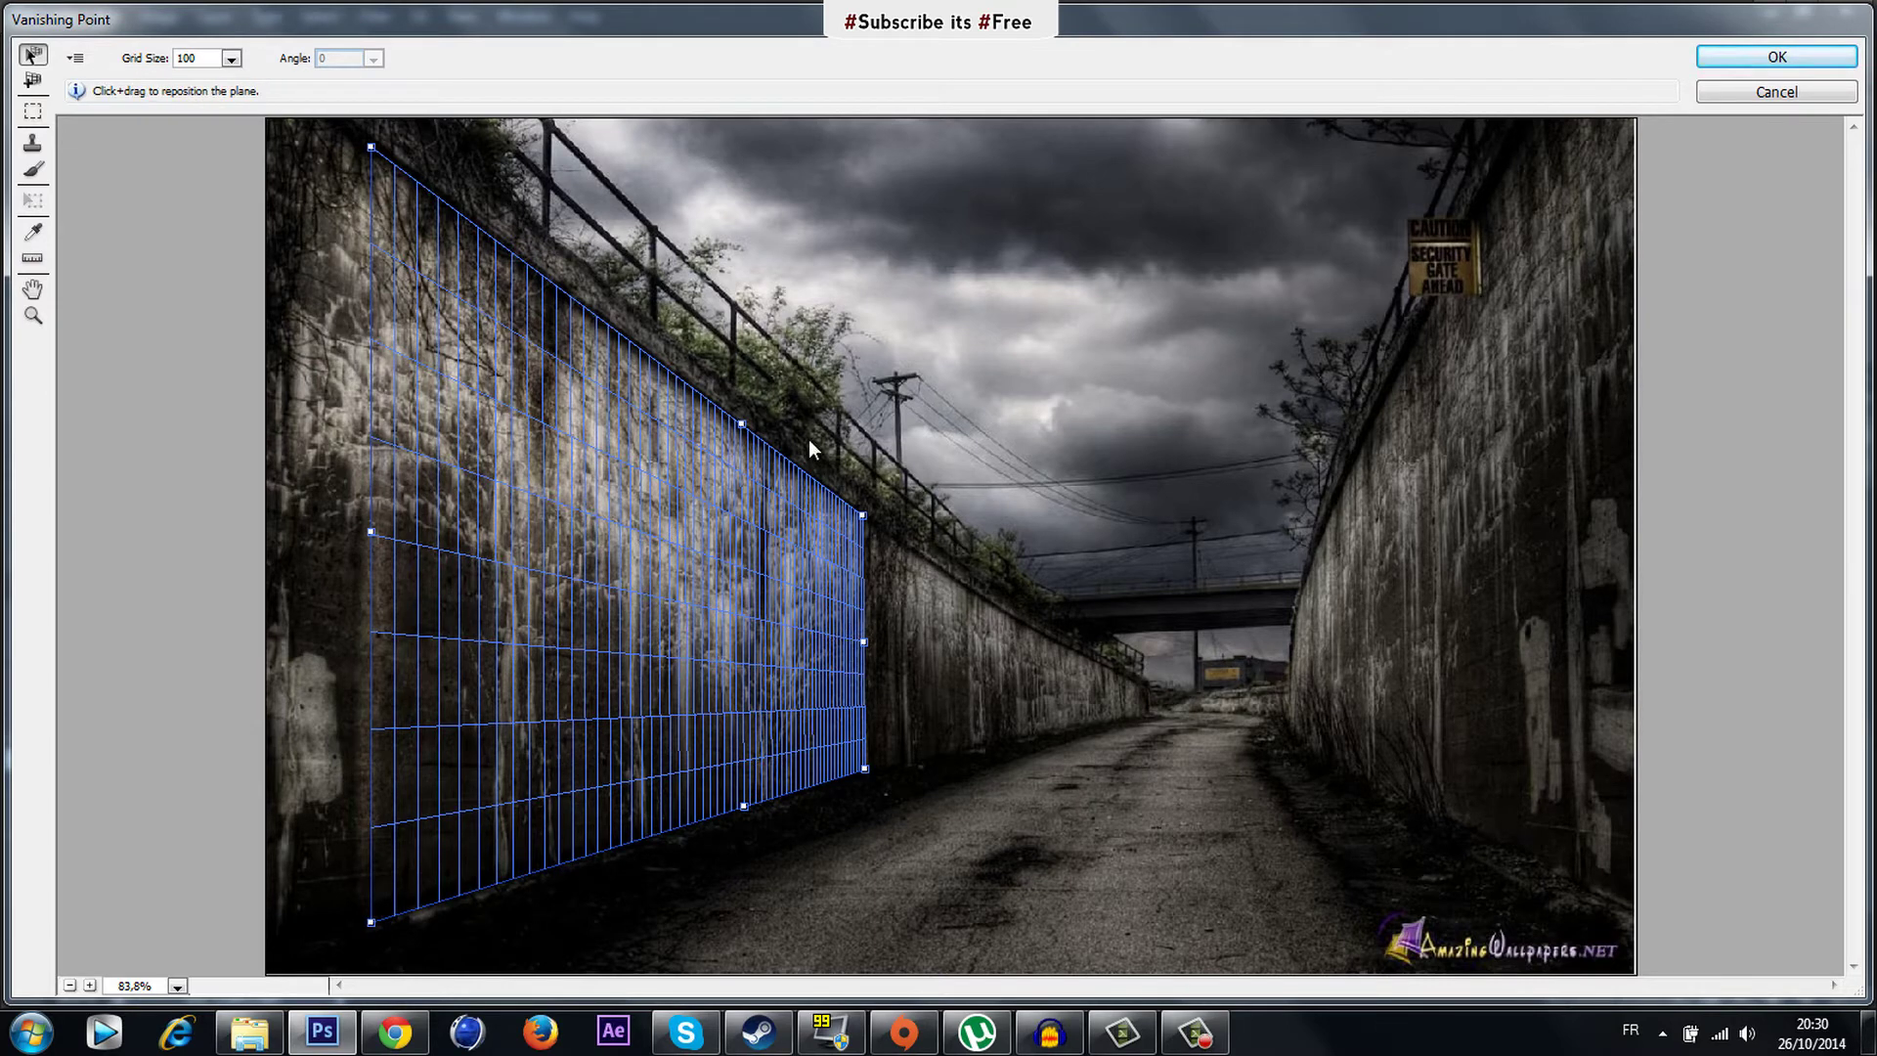
pyautogui.click(1772, 61)
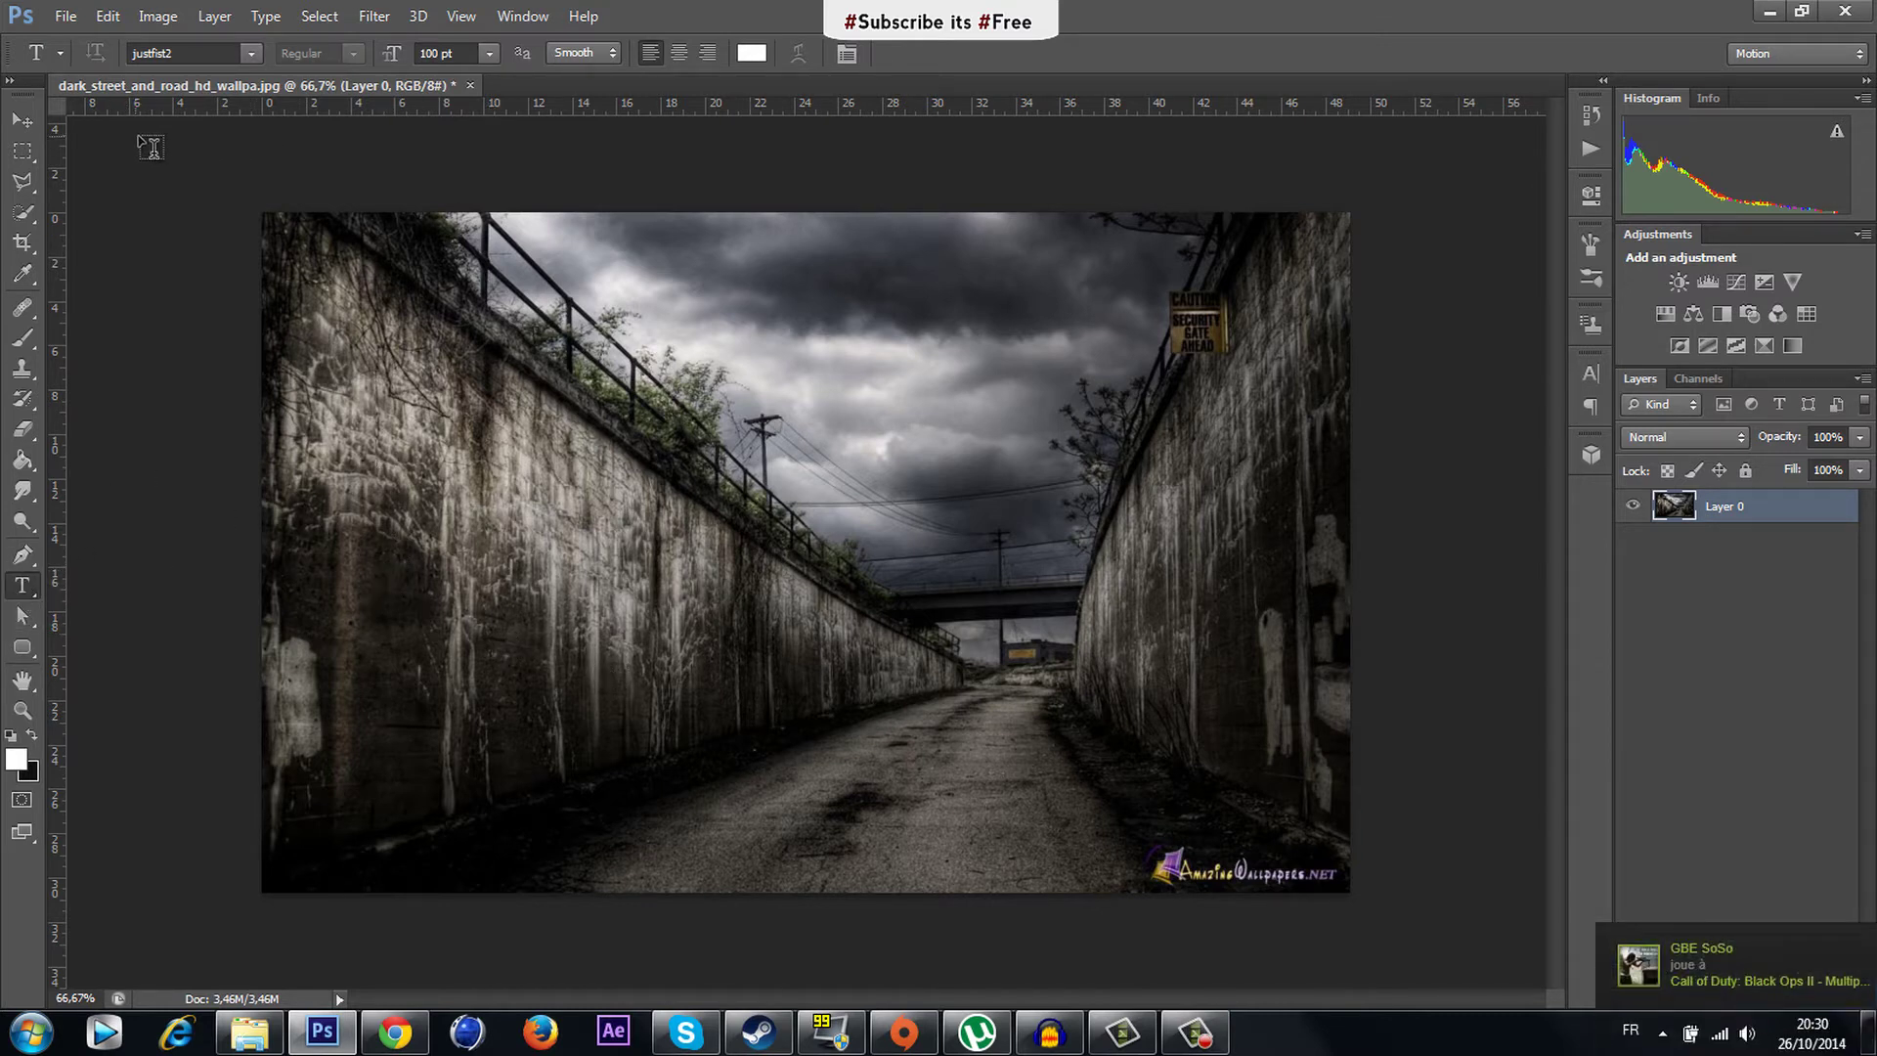
# Type 'TEXT' in the justfist2 font and move it toward the image centre.
pyautogui.click(252, 53)
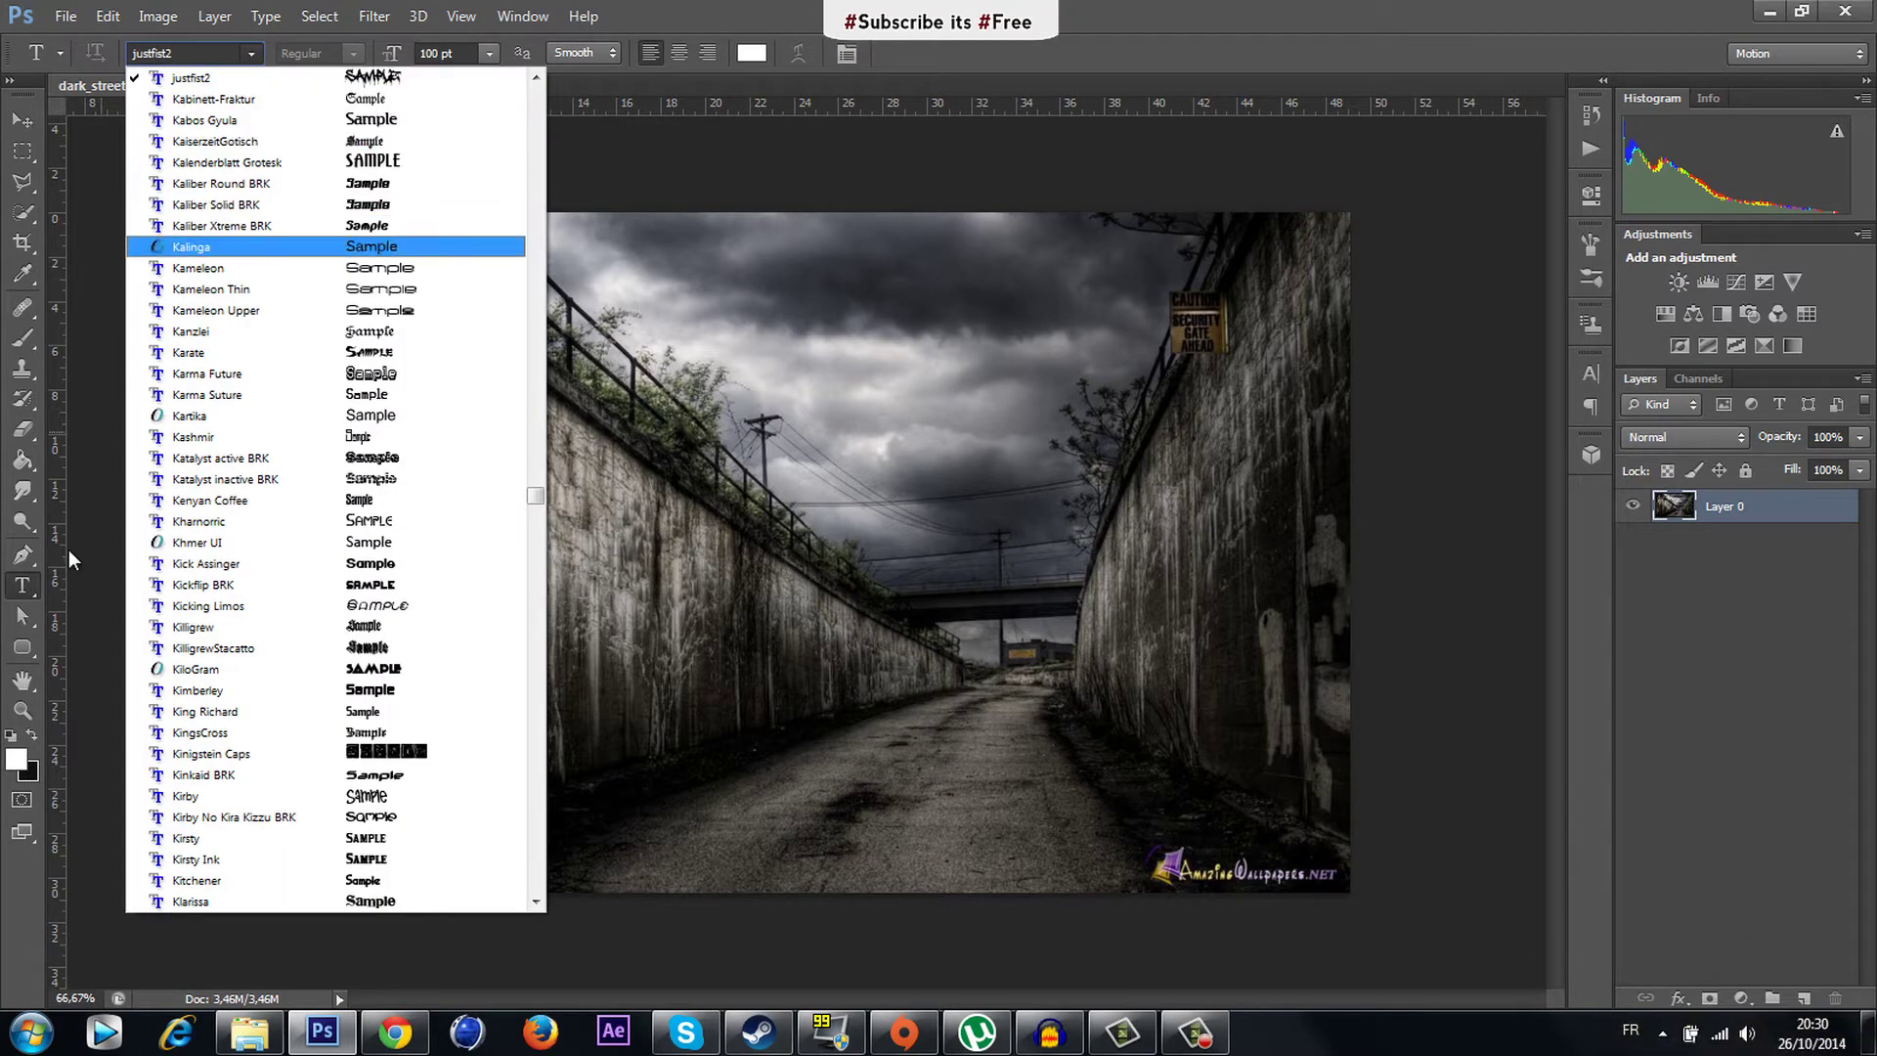
pyautogui.click(578, 614)
pyautogui.click(563, 614)
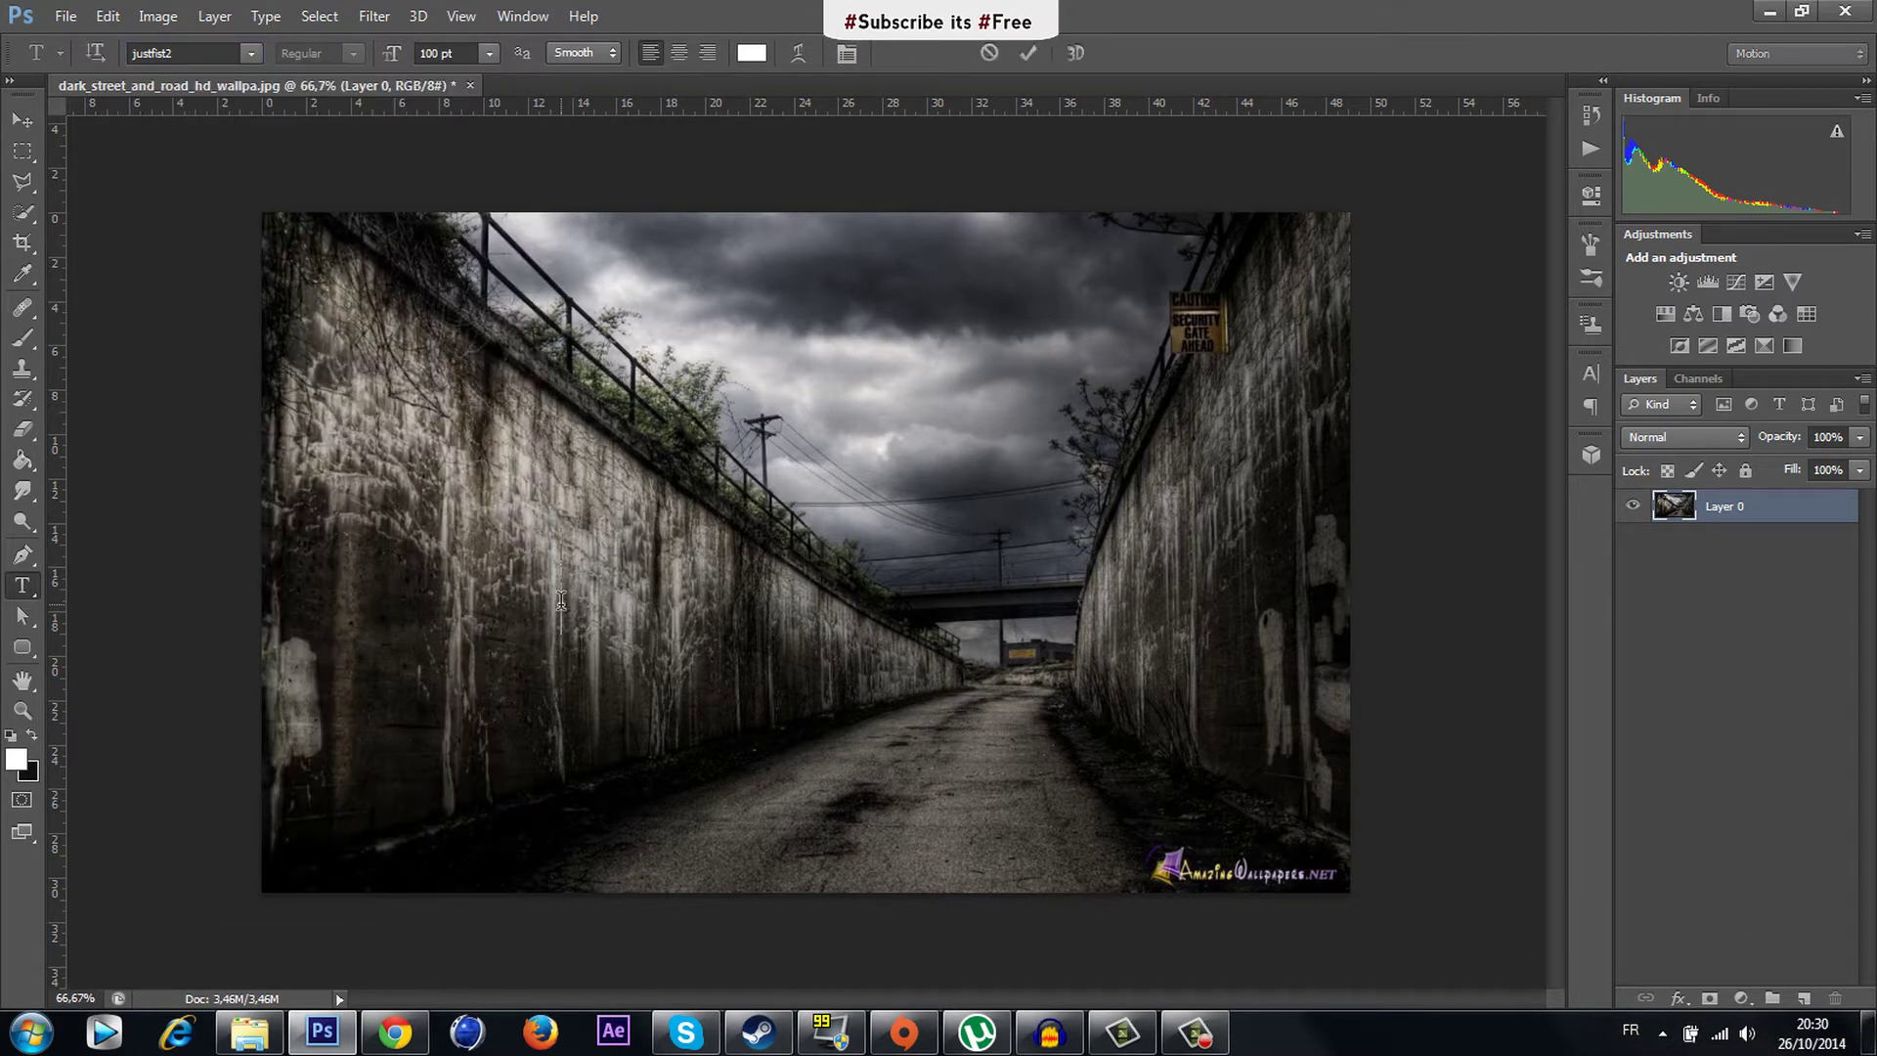
pyautogui.write('TEXT')
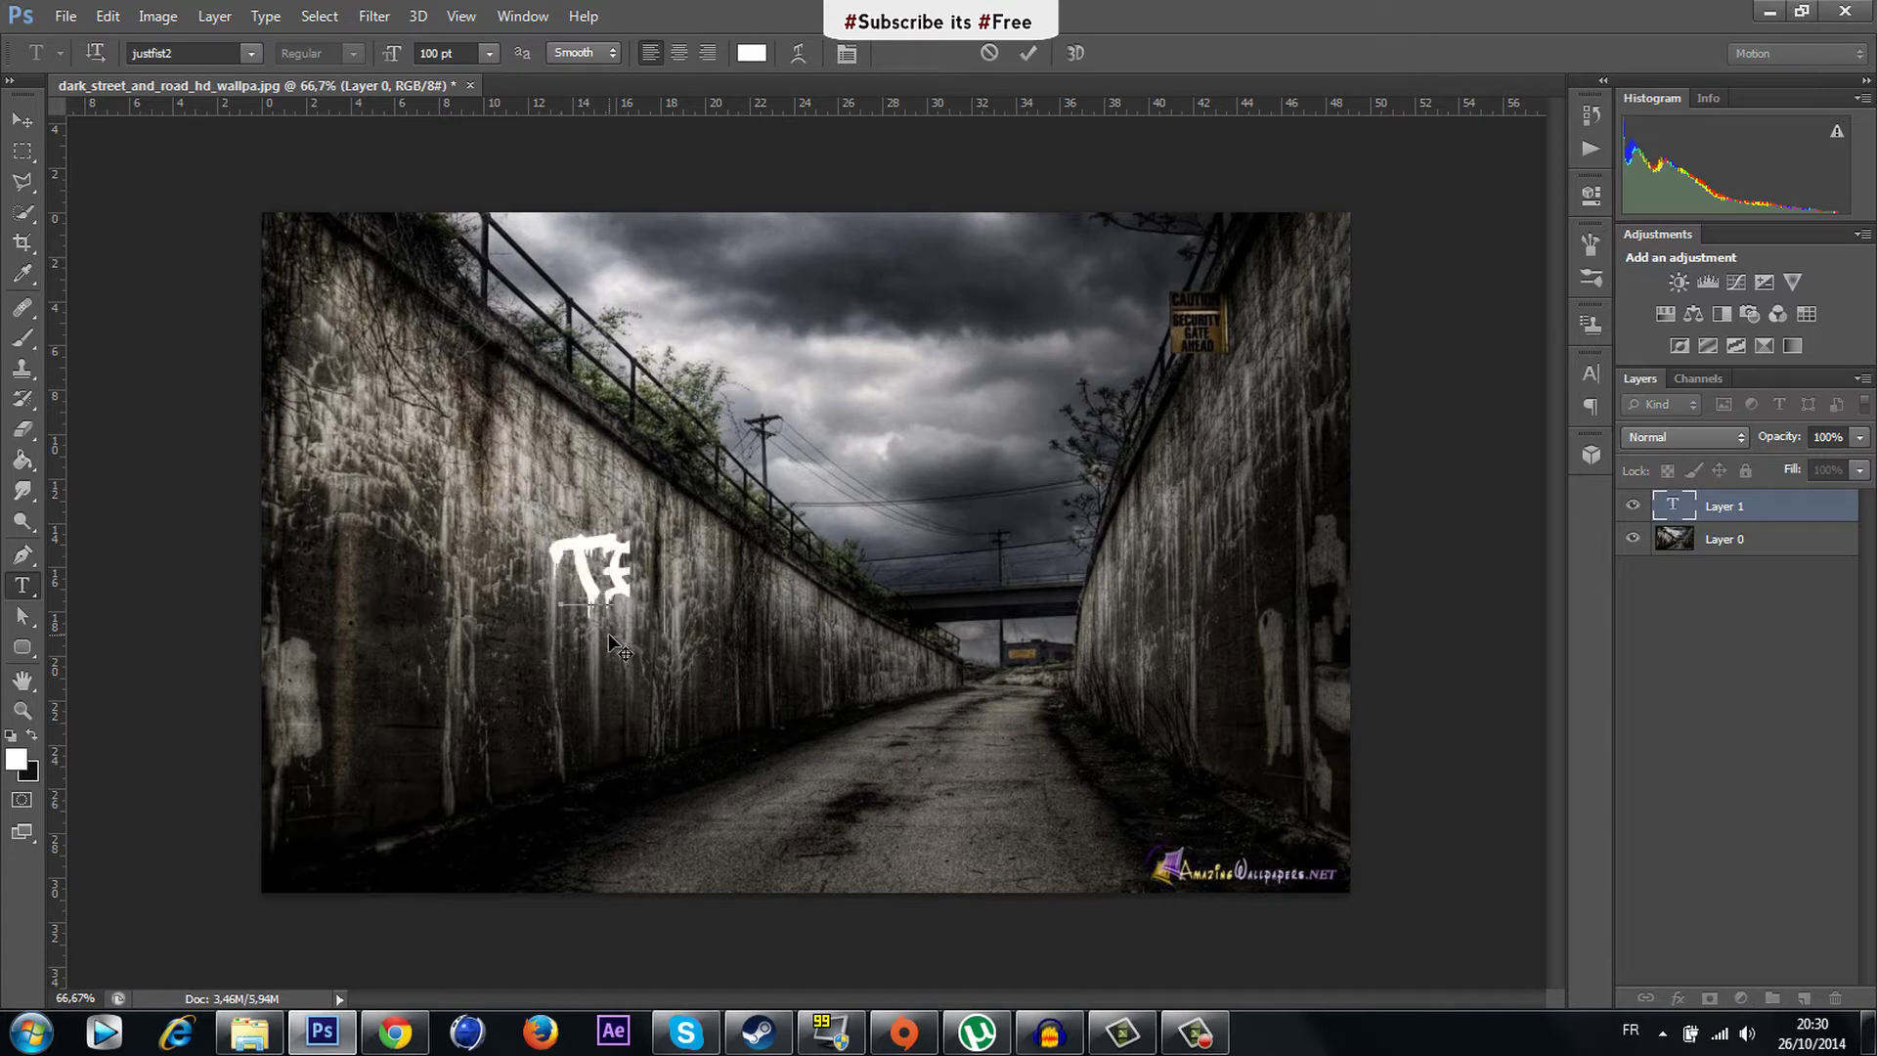
pyautogui.click(21, 119)
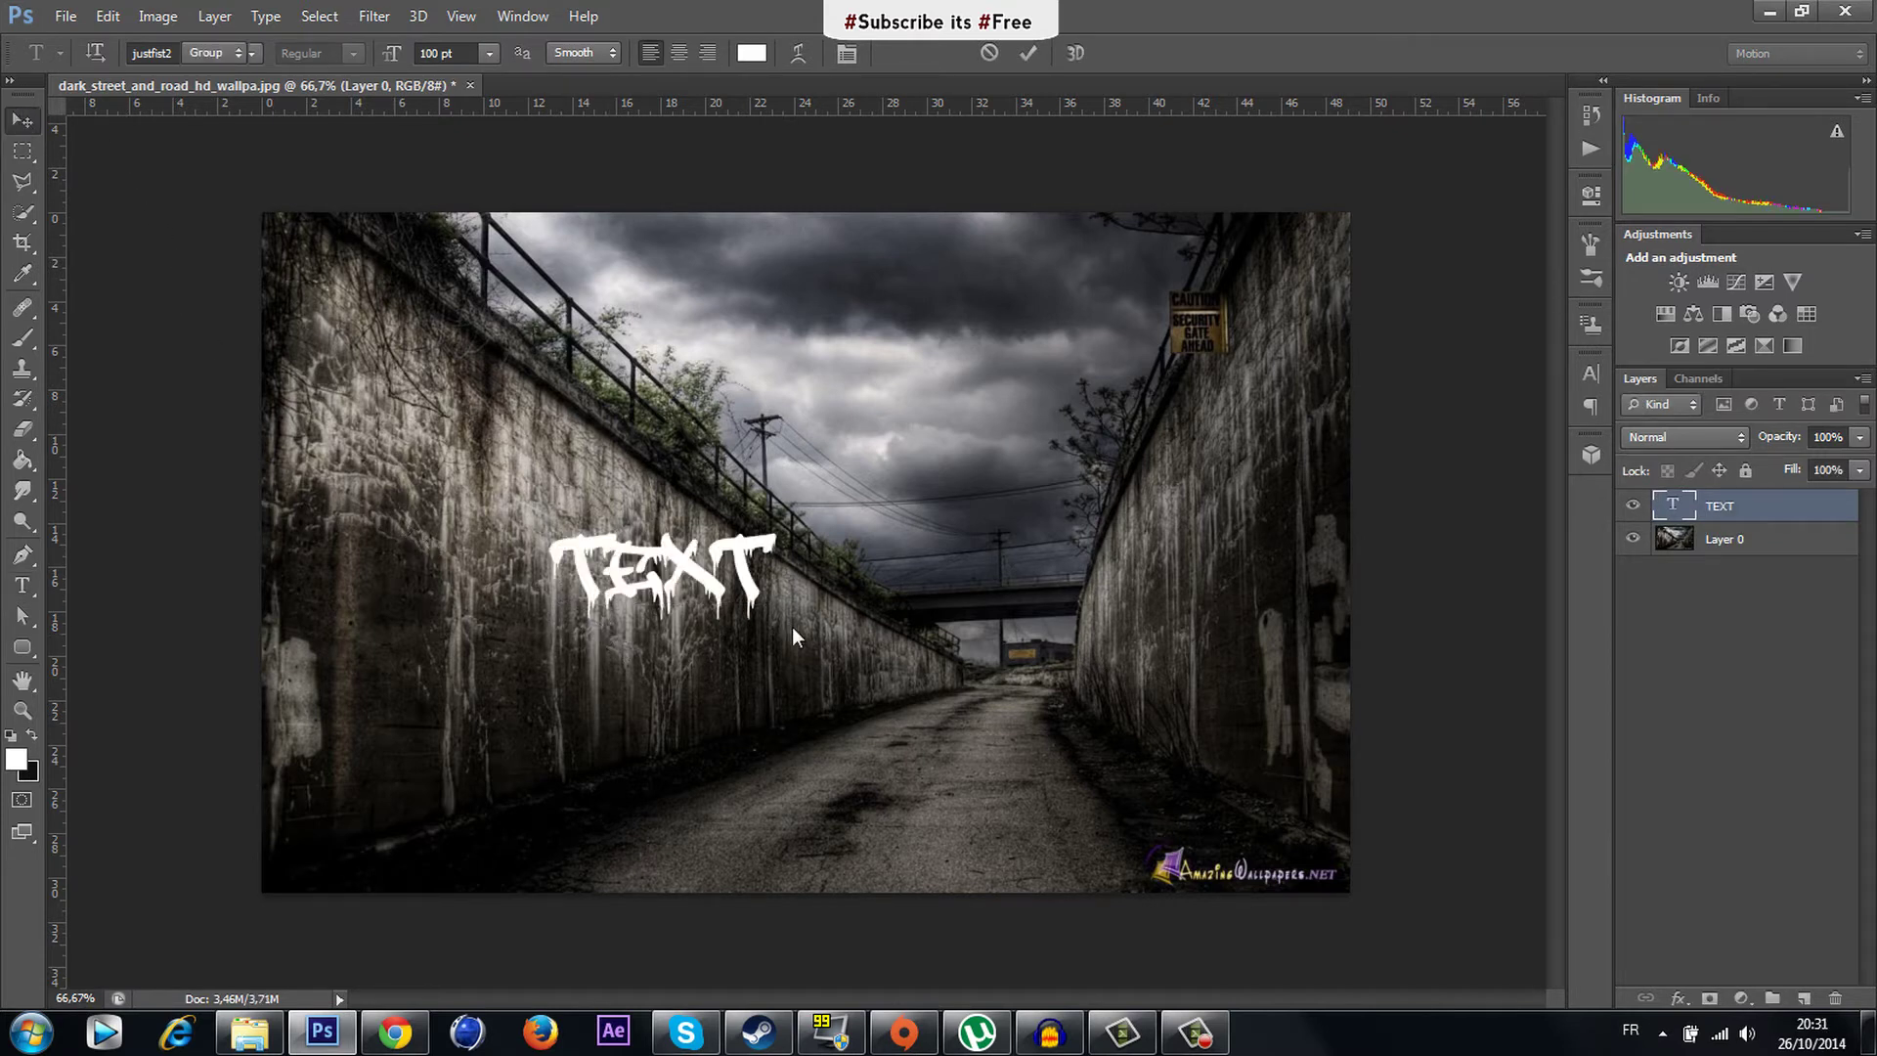
pyautogui.moveTo(685, 596); pyautogui.dragTo(837, 616)
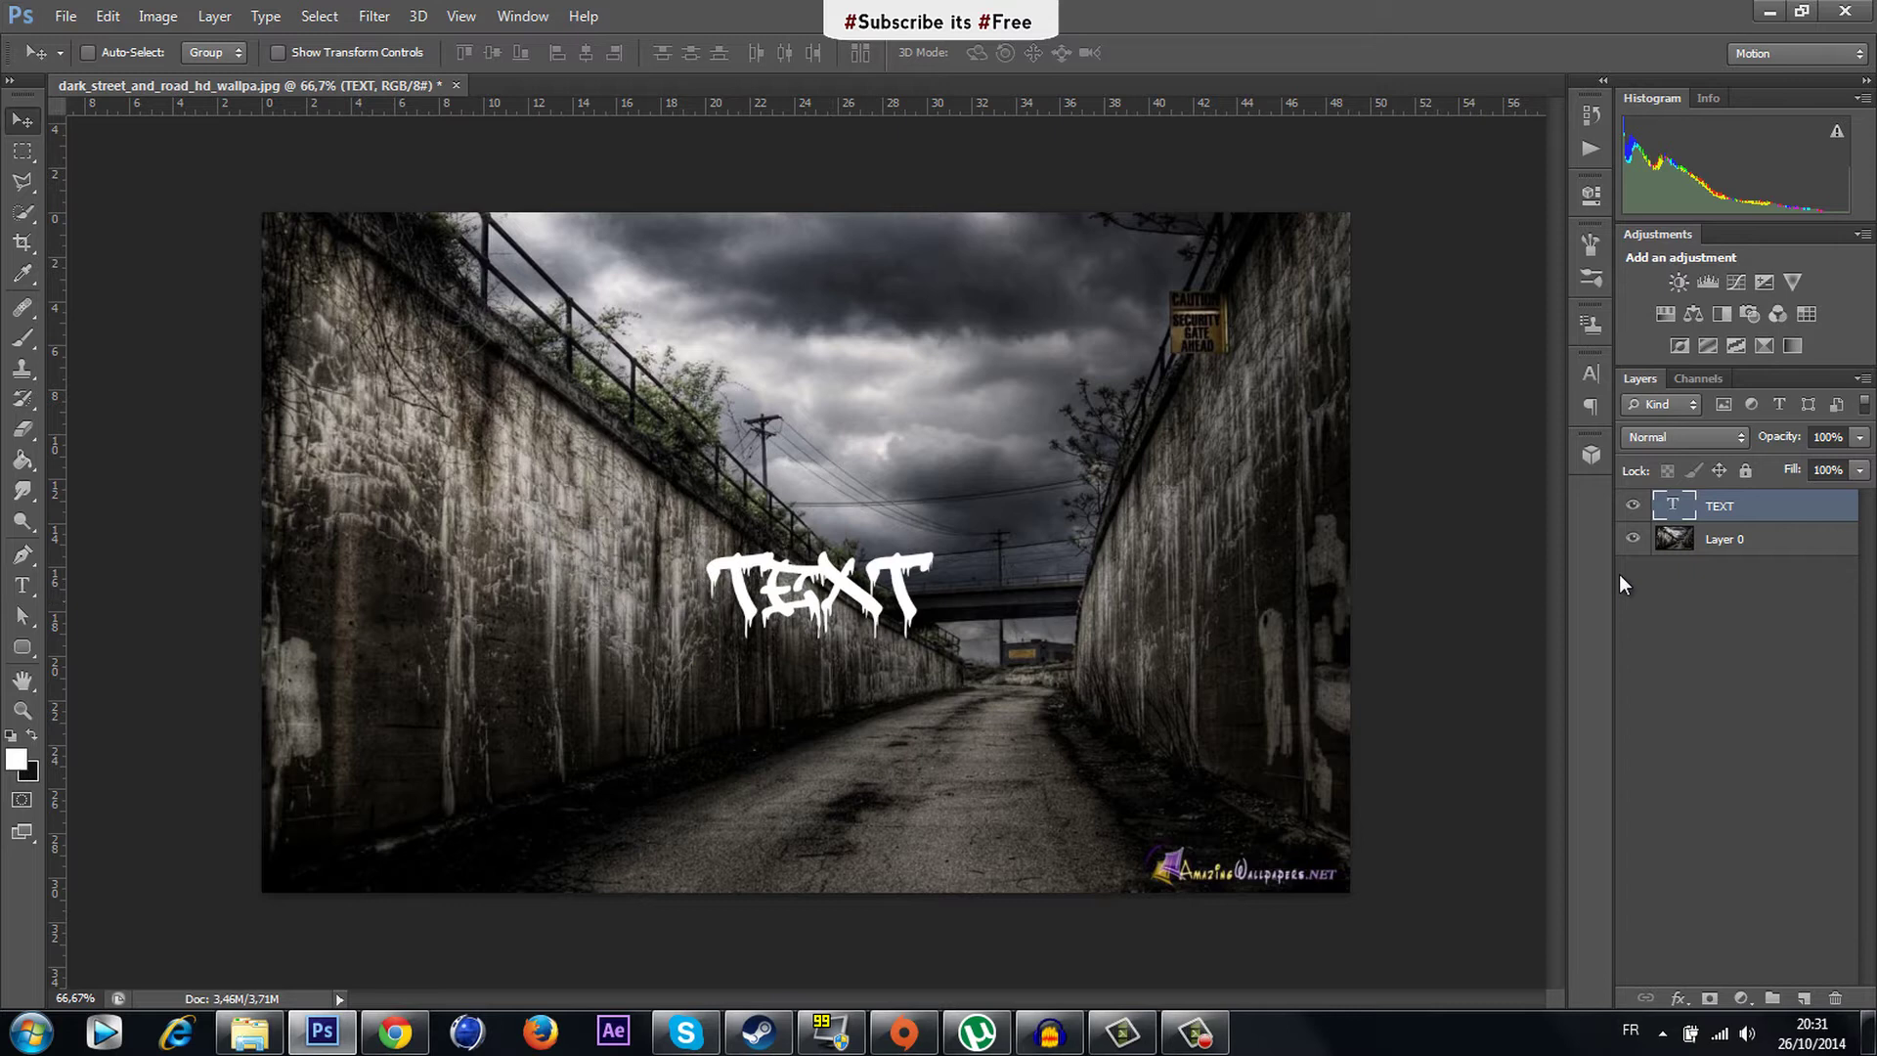
# Copy the TEXT lettering from its selection, deselect, hide the TEXT layer and add Layer 1.
pyautogui.keyDown('ctrl'); pyautogui.click(1674, 517); pyautogui.keyUp('ctrl')
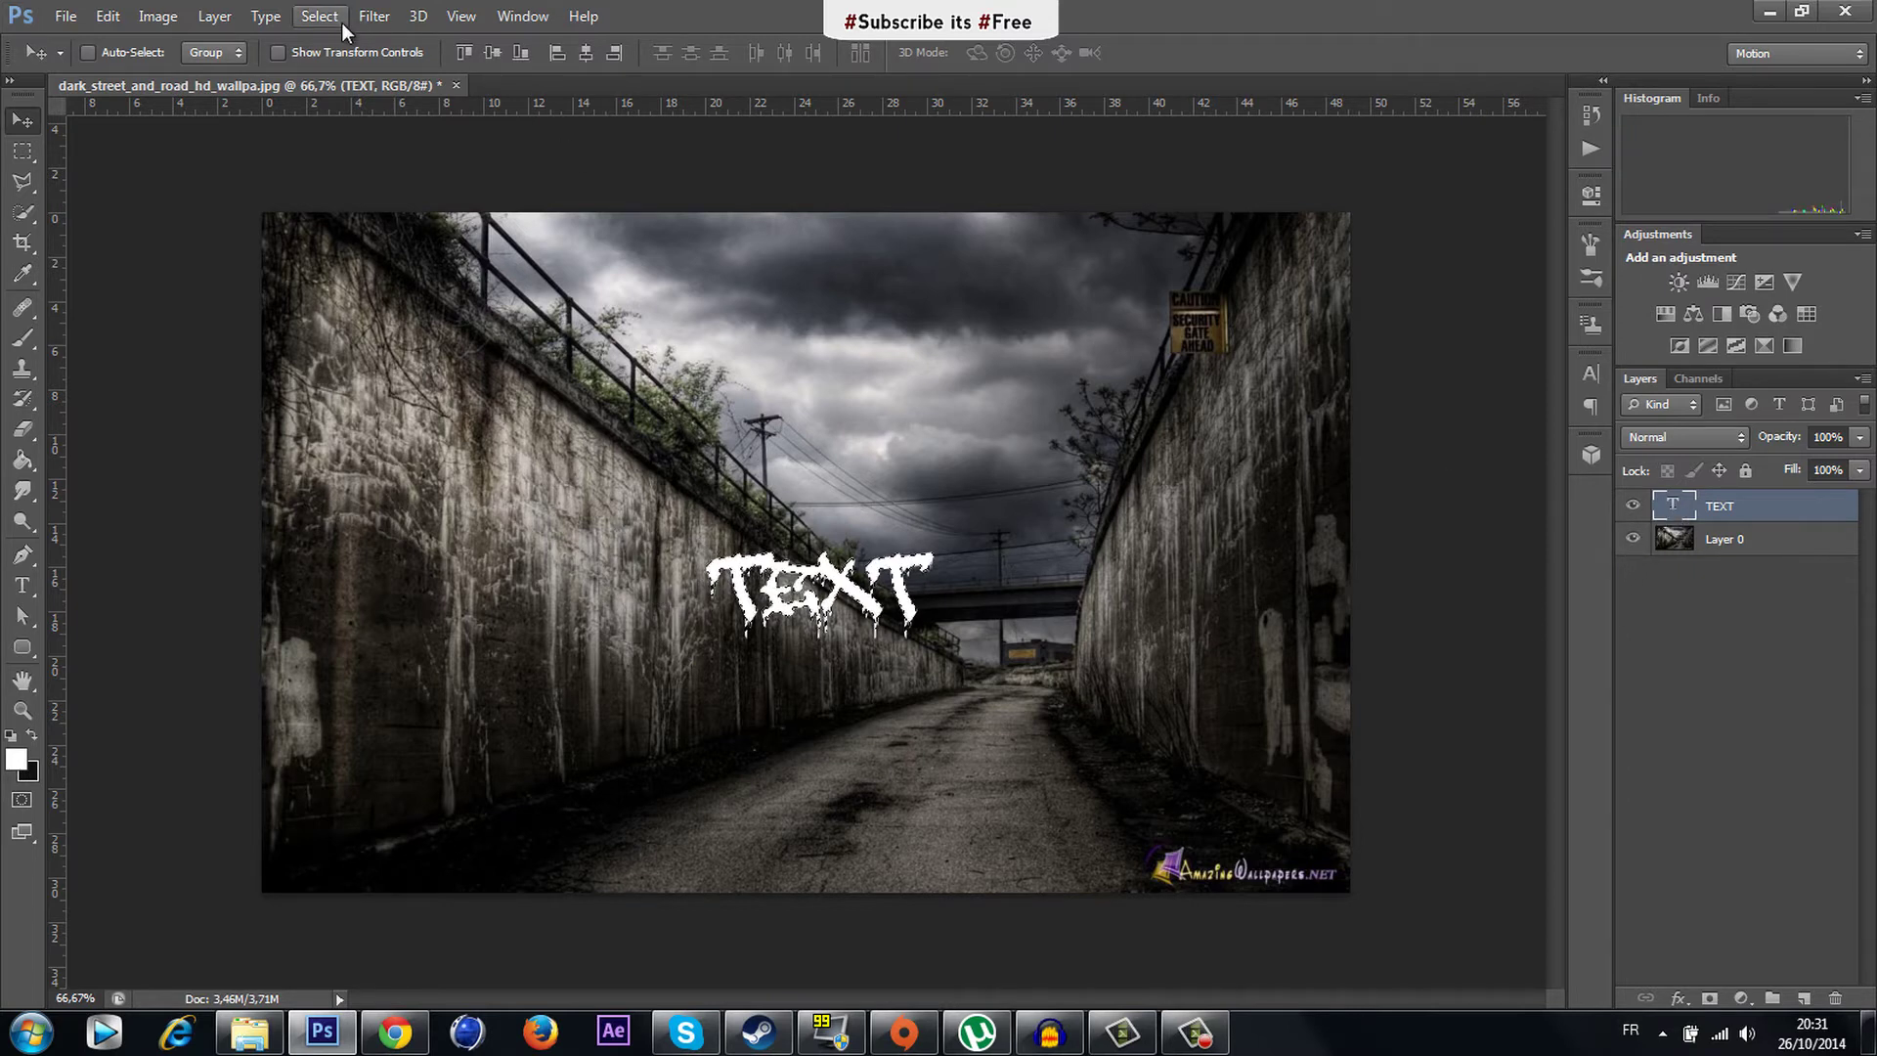
pyautogui.click(98, 17)
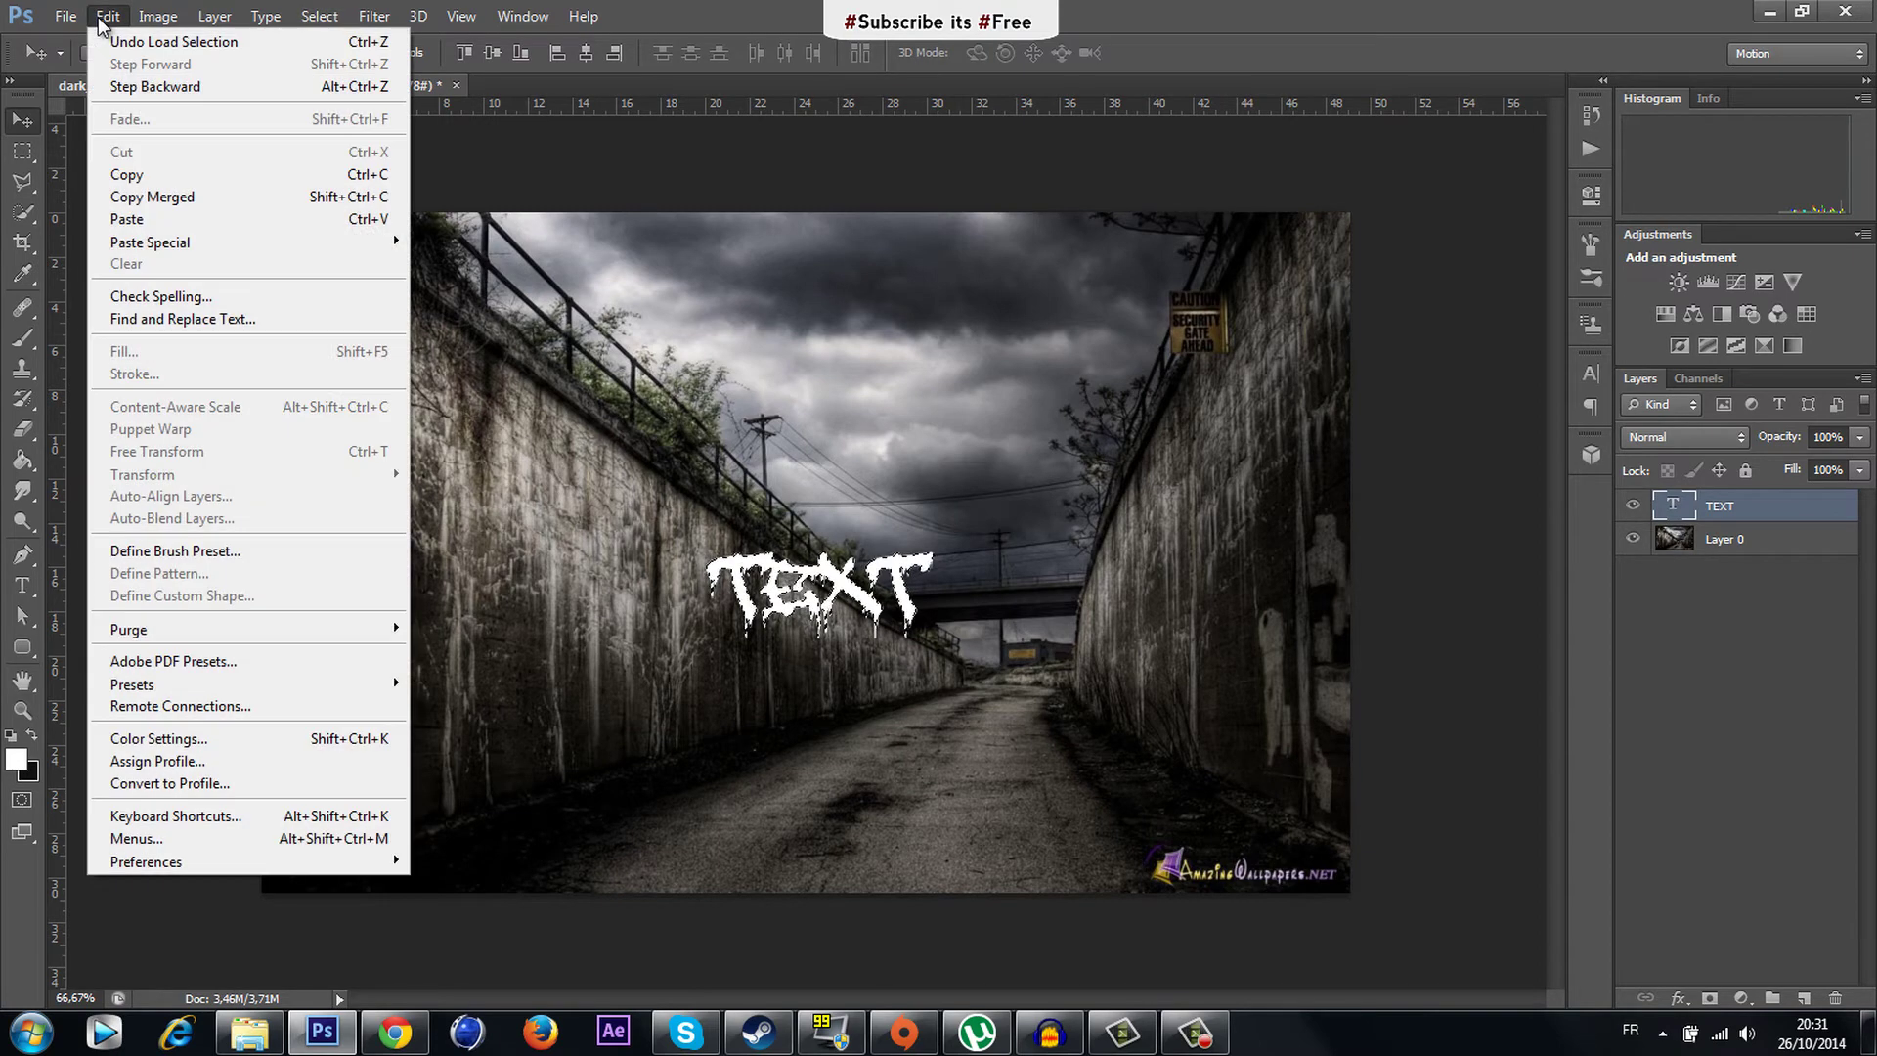
pyautogui.click(138, 173)
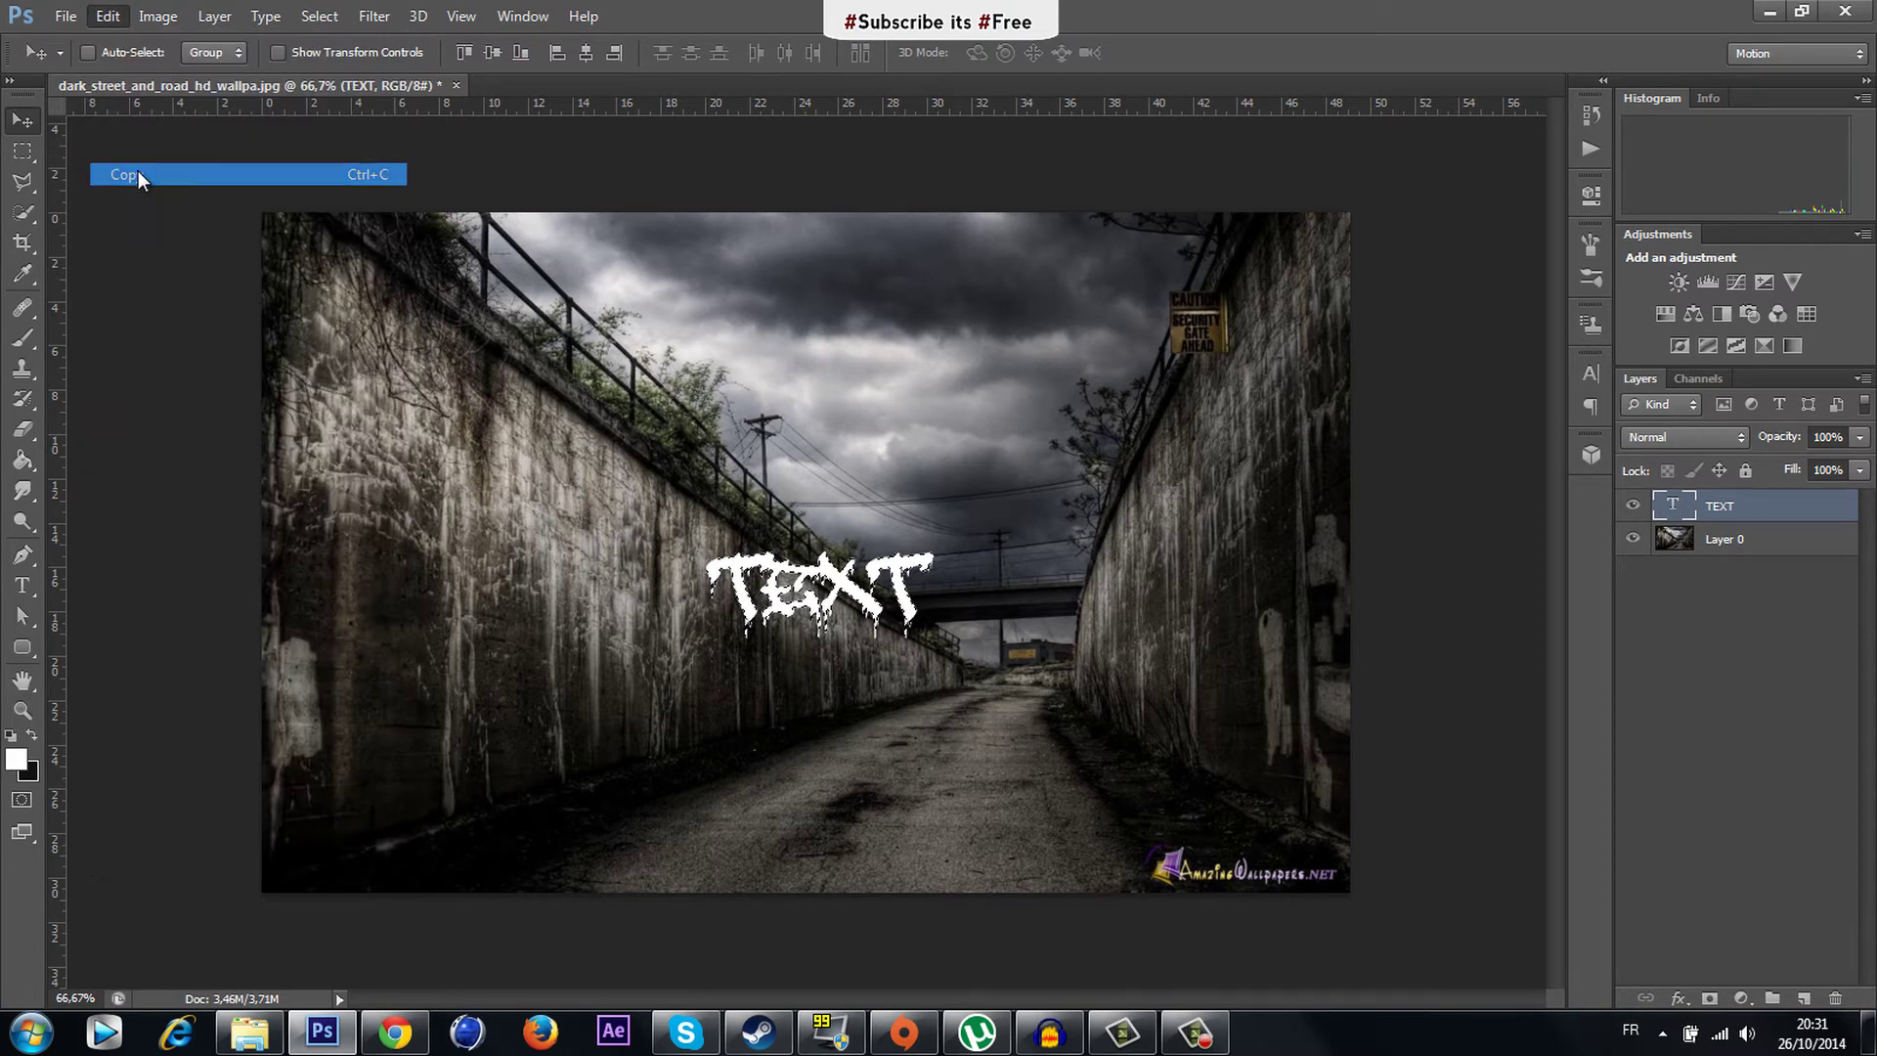
pyautogui.click(307, 17)
pyautogui.click(327, 61)
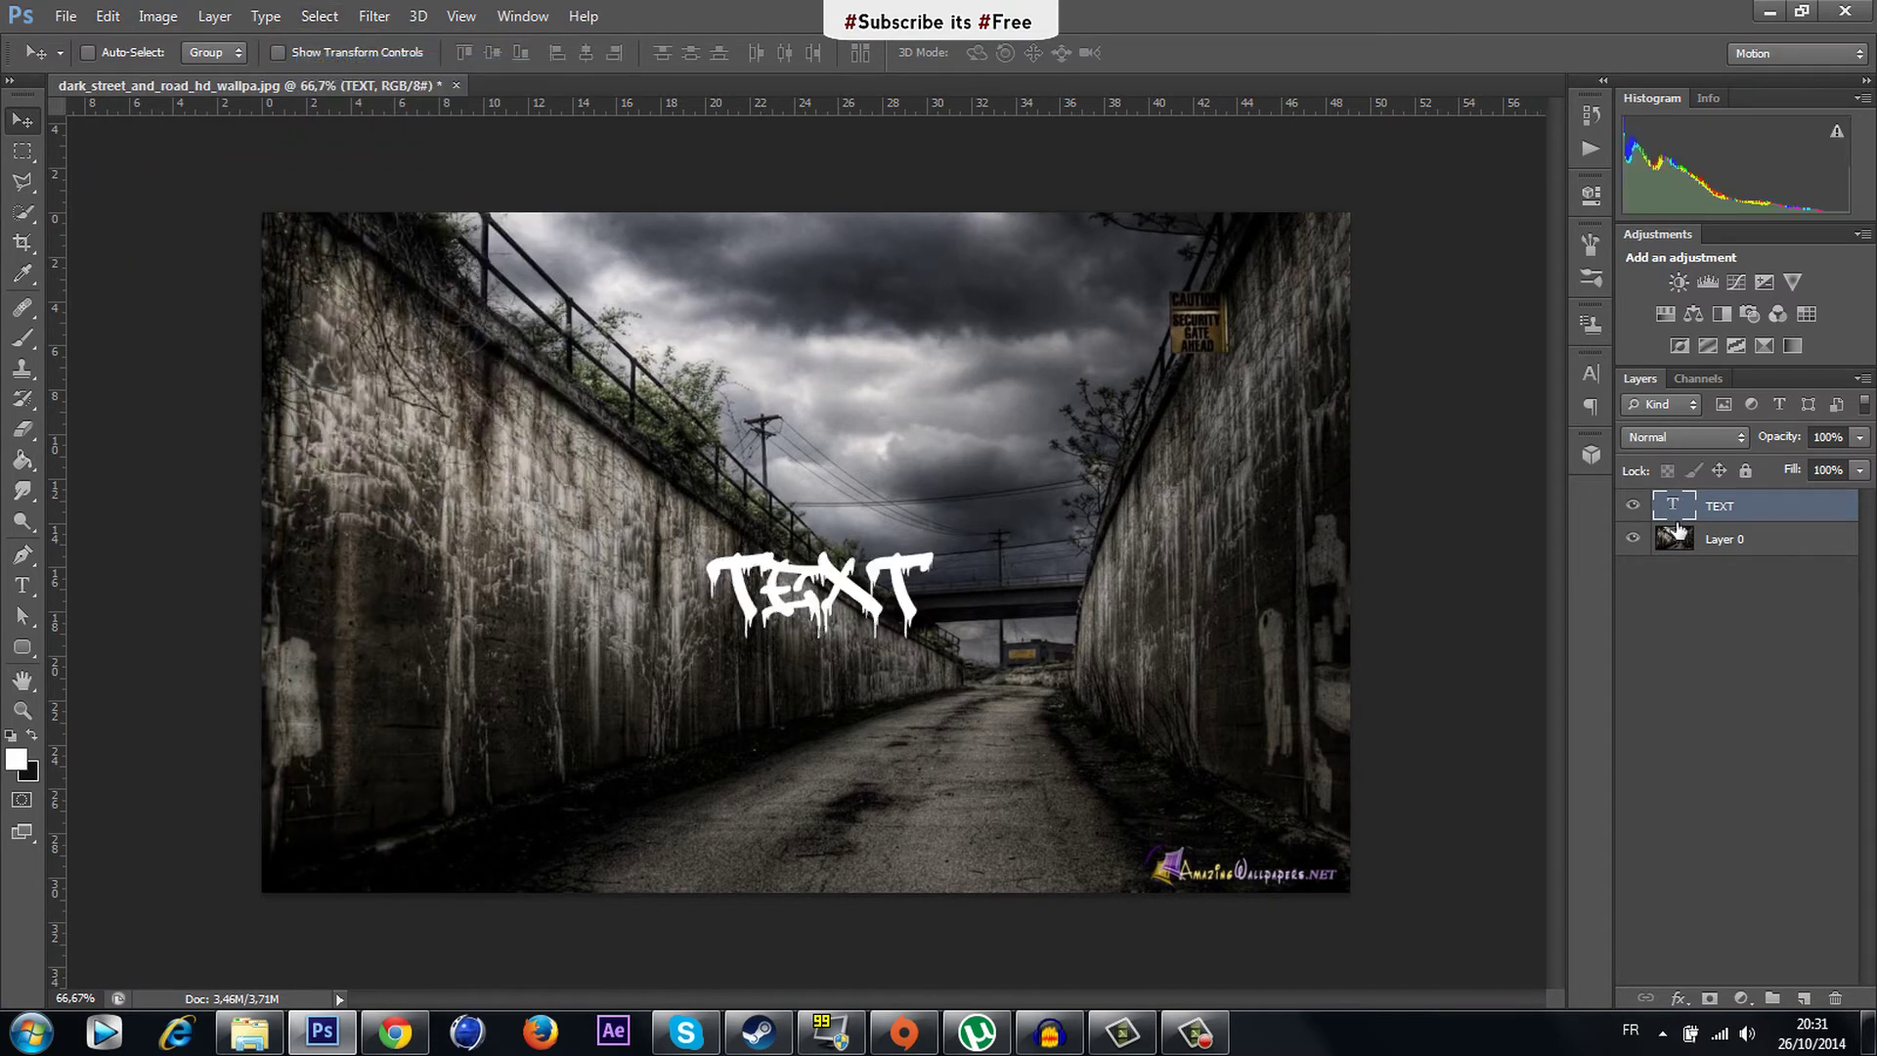
pyautogui.click(1633, 506)
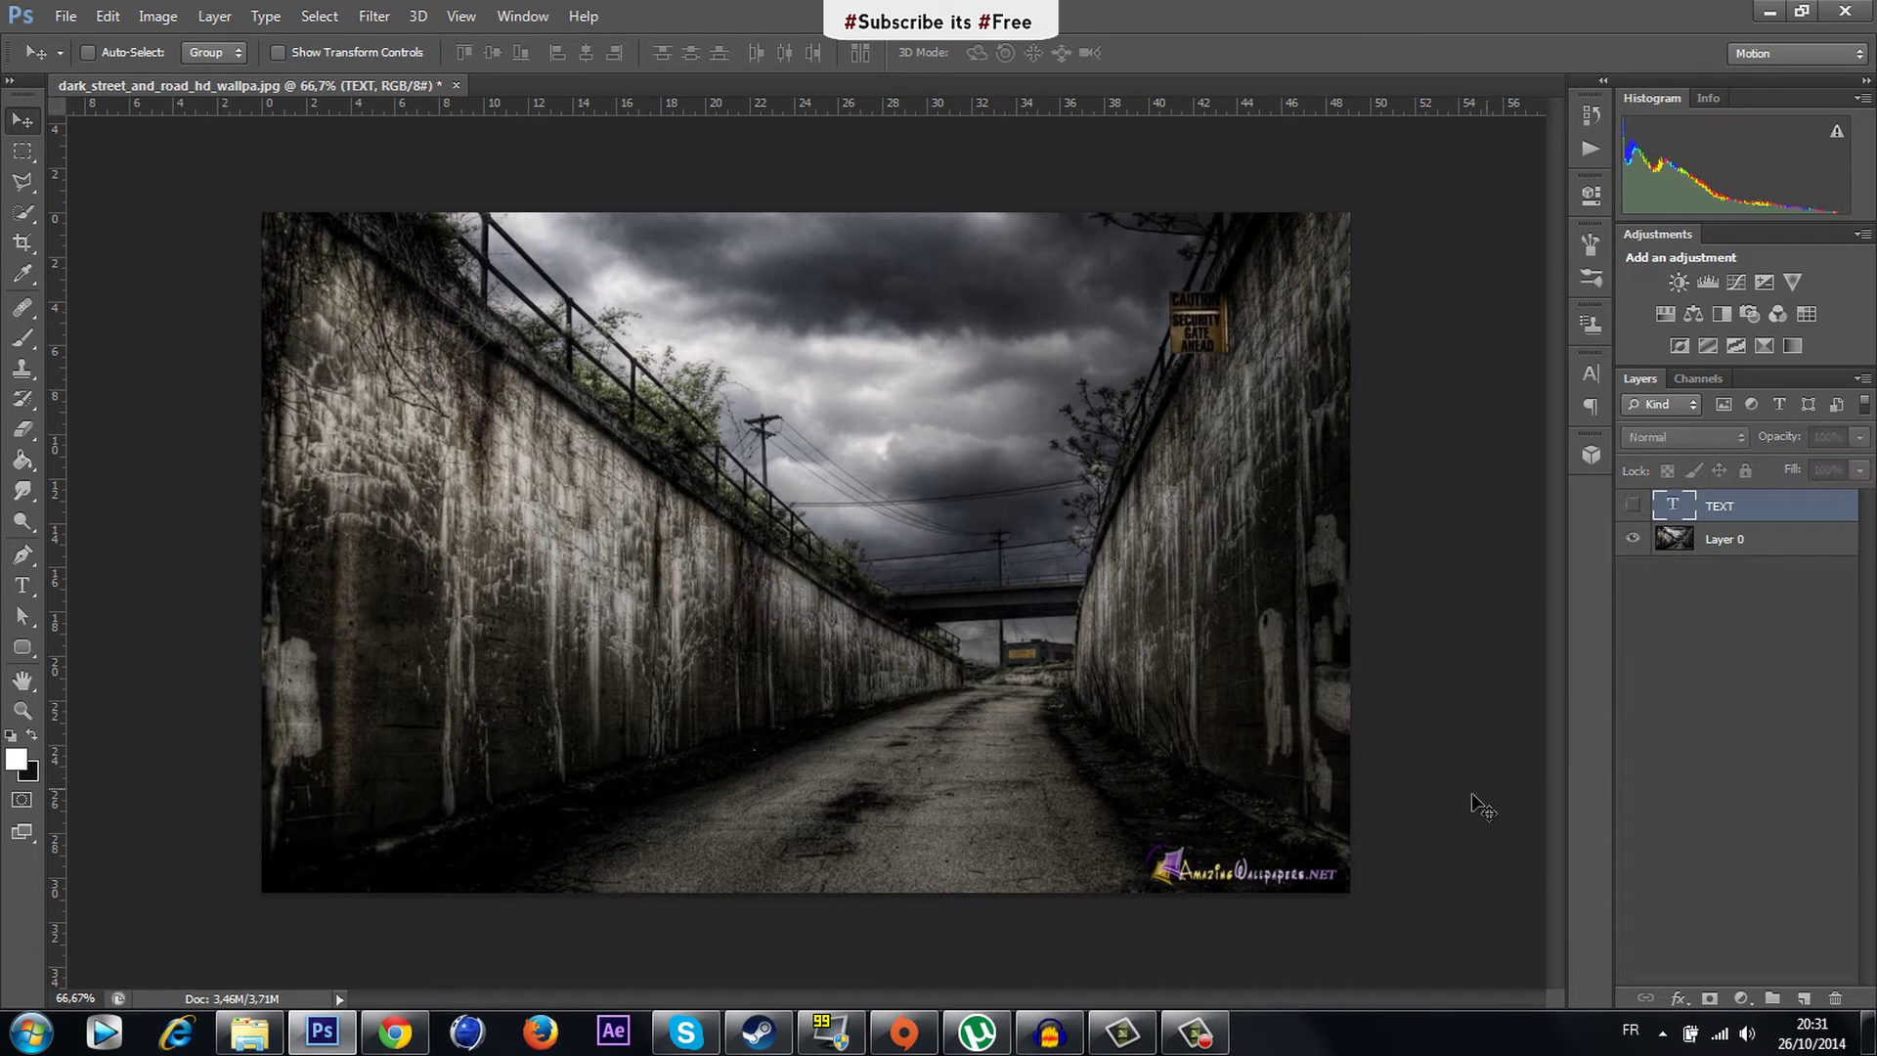
pyautogui.click(1801, 999)
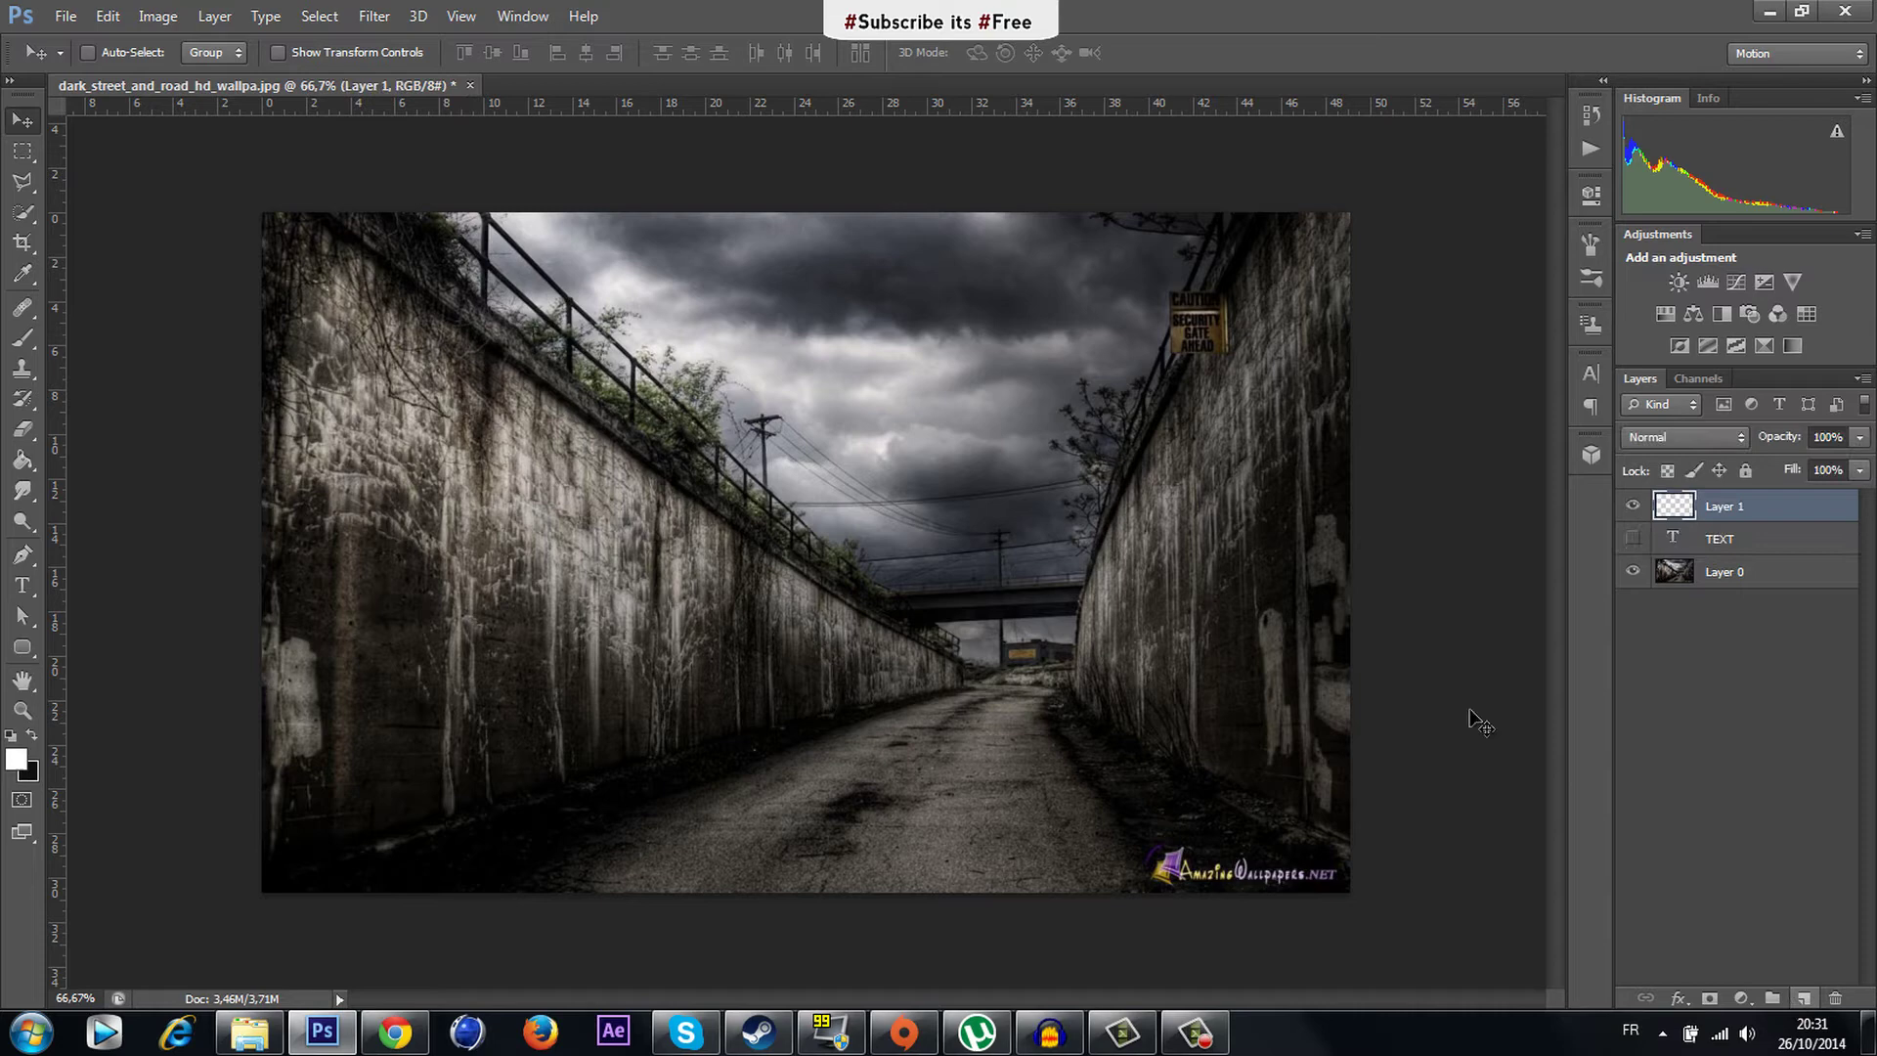
# Paste the TEXT lettering in Vanishing Point, place it on the wall plane, scale and tilt it.
pyautogui.click(374, 17)
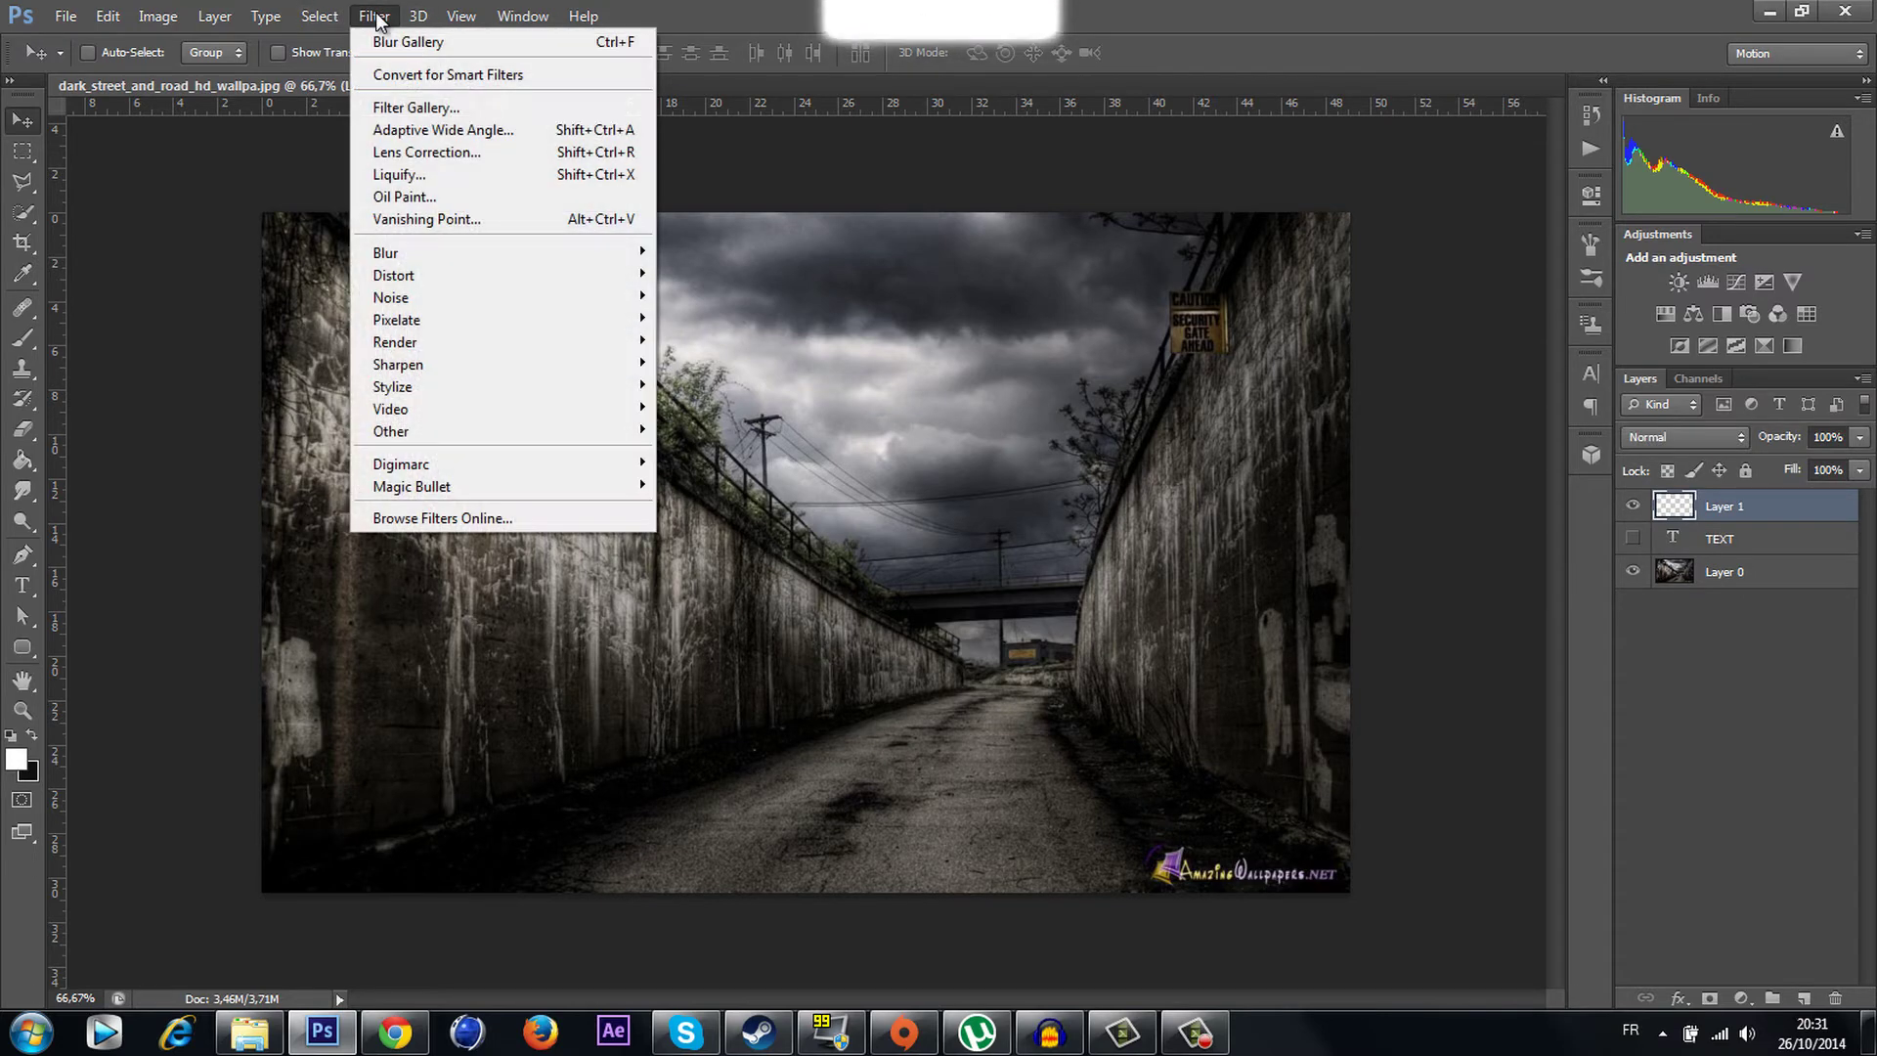
pyautogui.click(472, 220)
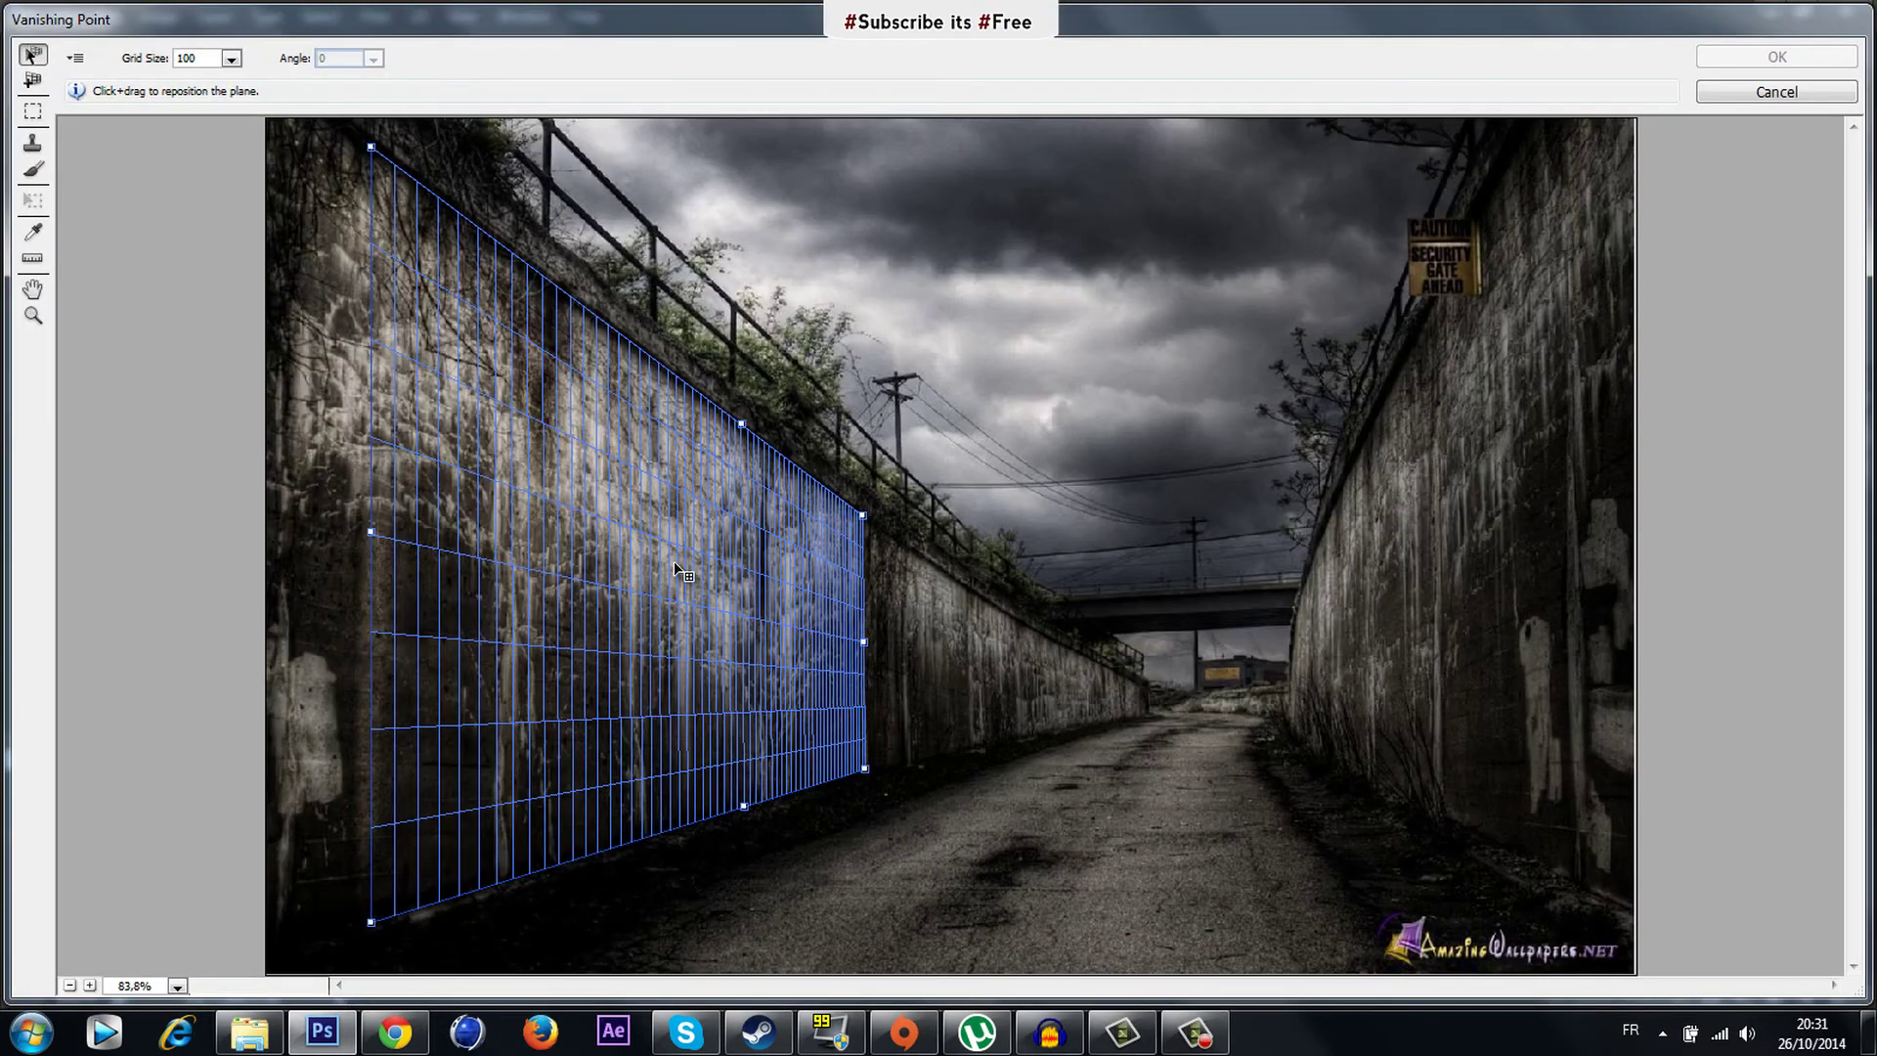
pyautogui.hotkey('ctrl', 'v')
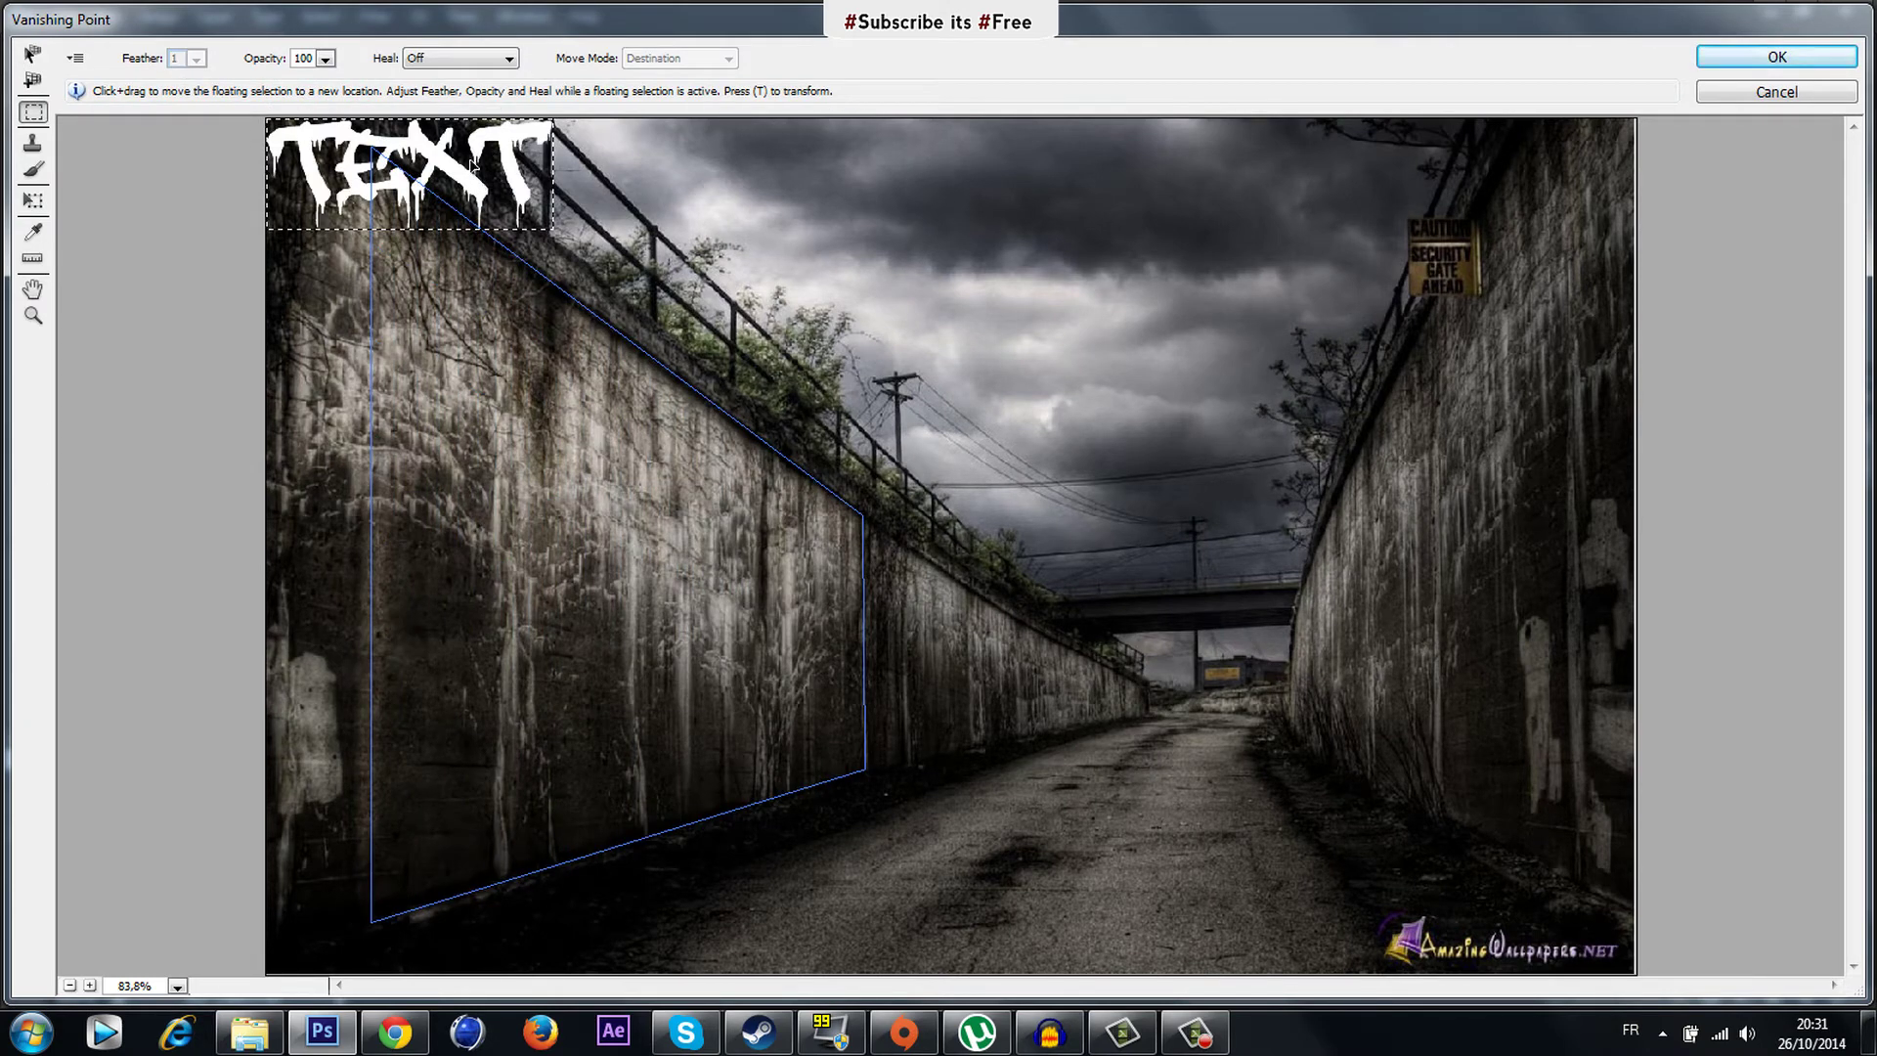
pyautogui.moveTo(460, 168); pyautogui.dragTo(671, 618)
pyautogui.click(32, 203)
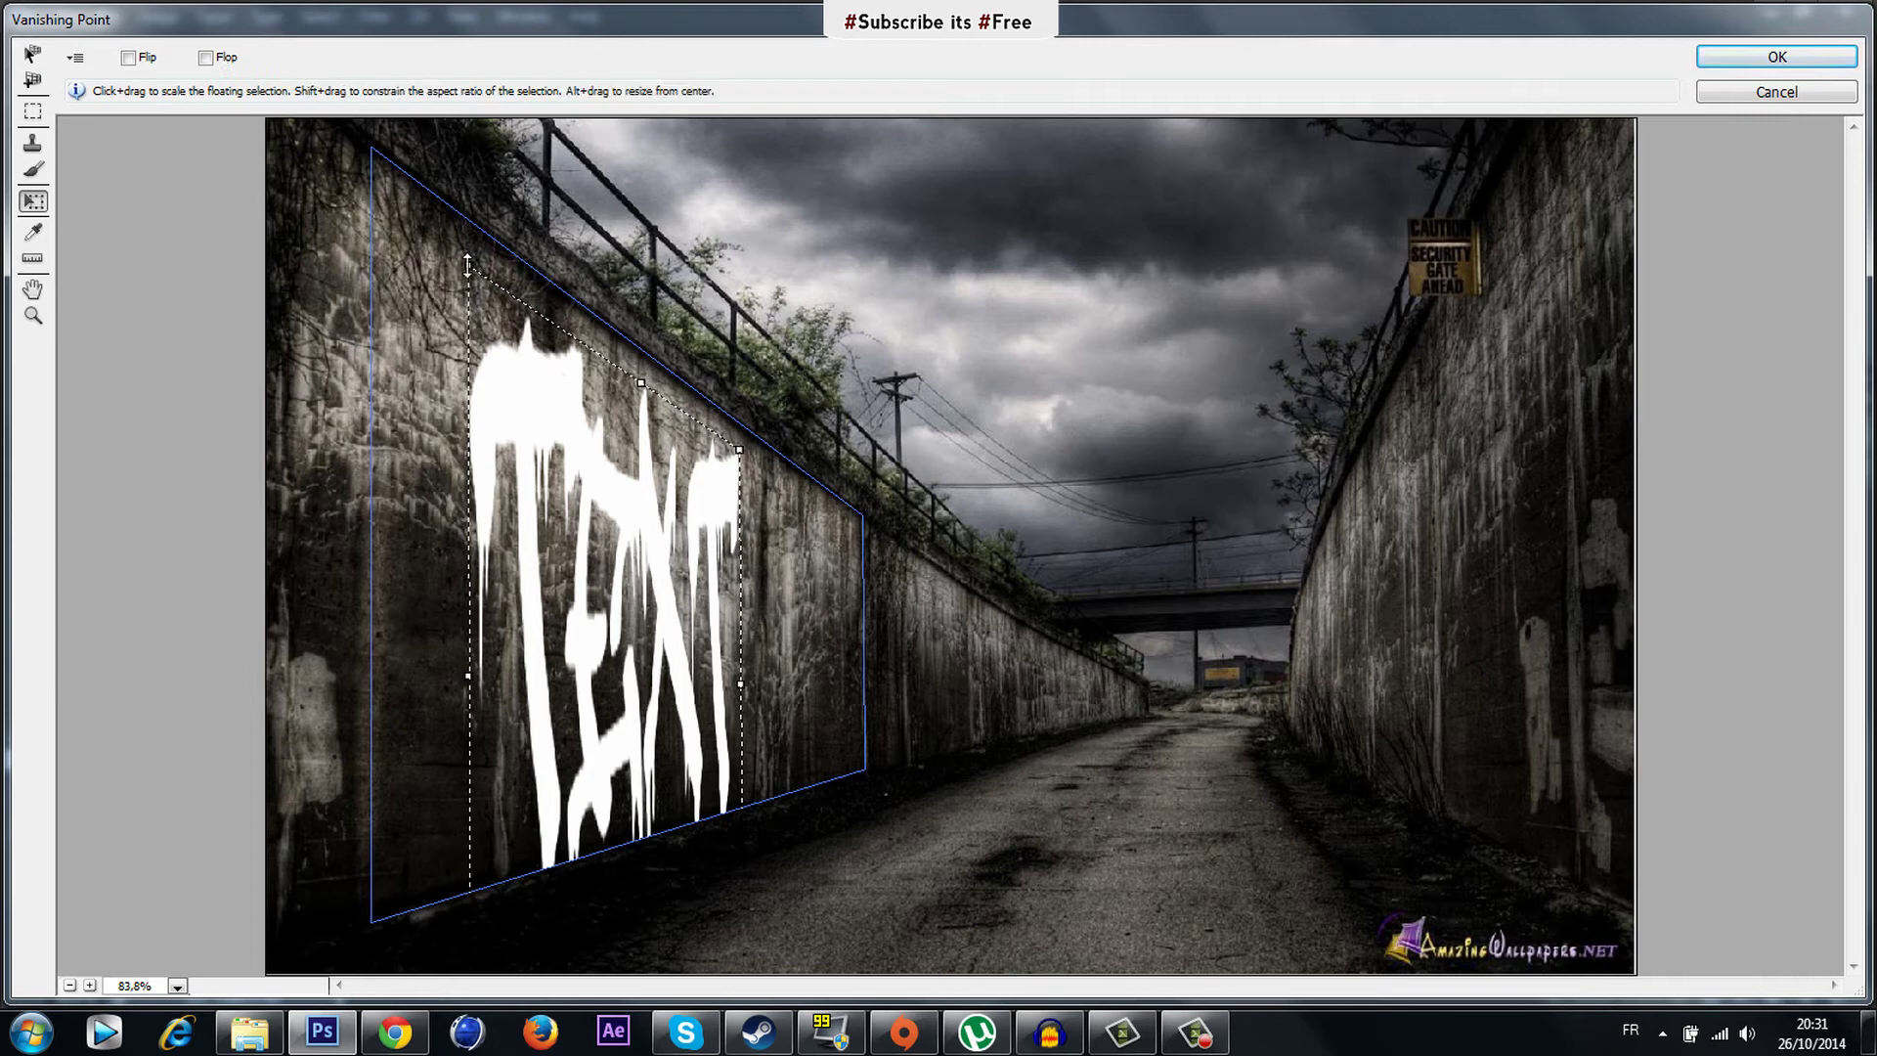
pyautogui.moveTo(467, 264); pyautogui.dragTo(448, 777)
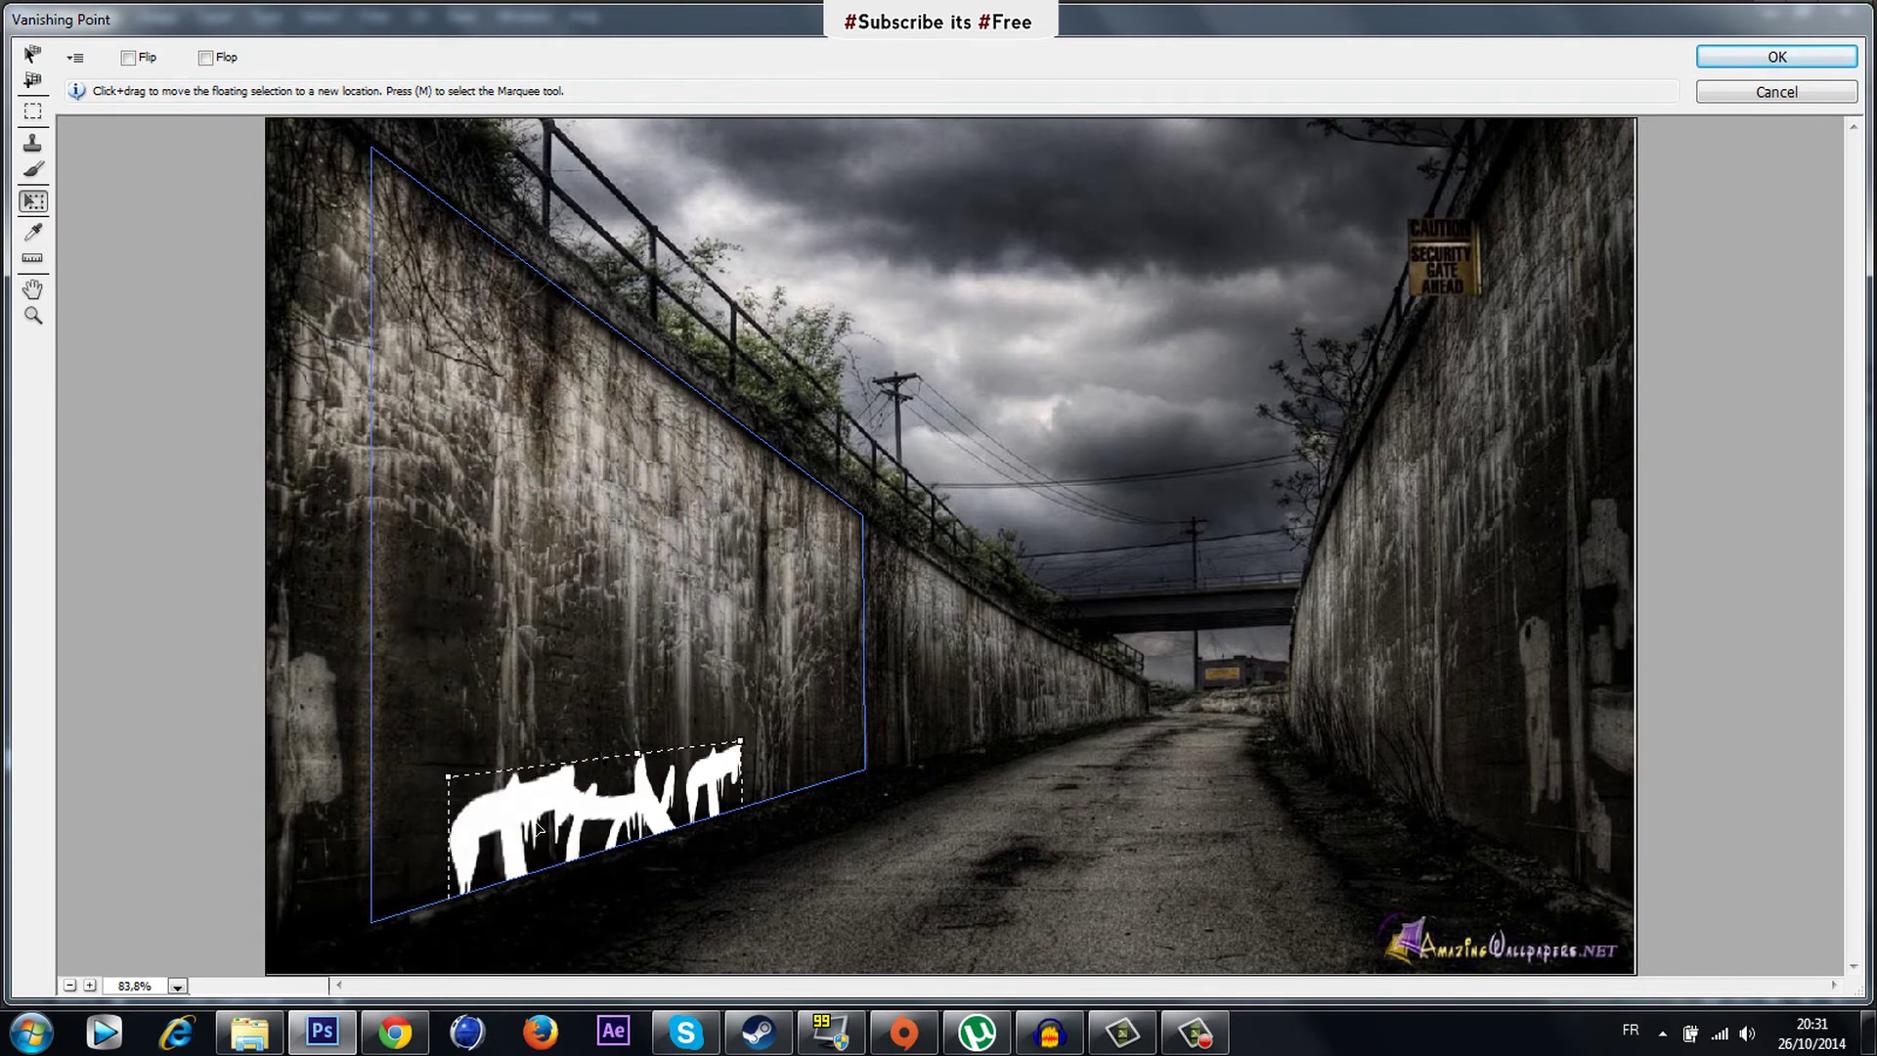
pyautogui.hotkey('ctrl', 'z')
pyautogui.moveTo(442, 467); pyautogui.dragTo(454, 422)
pyautogui.moveTo(796, 525); pyautogui.dragTo(787, 545)
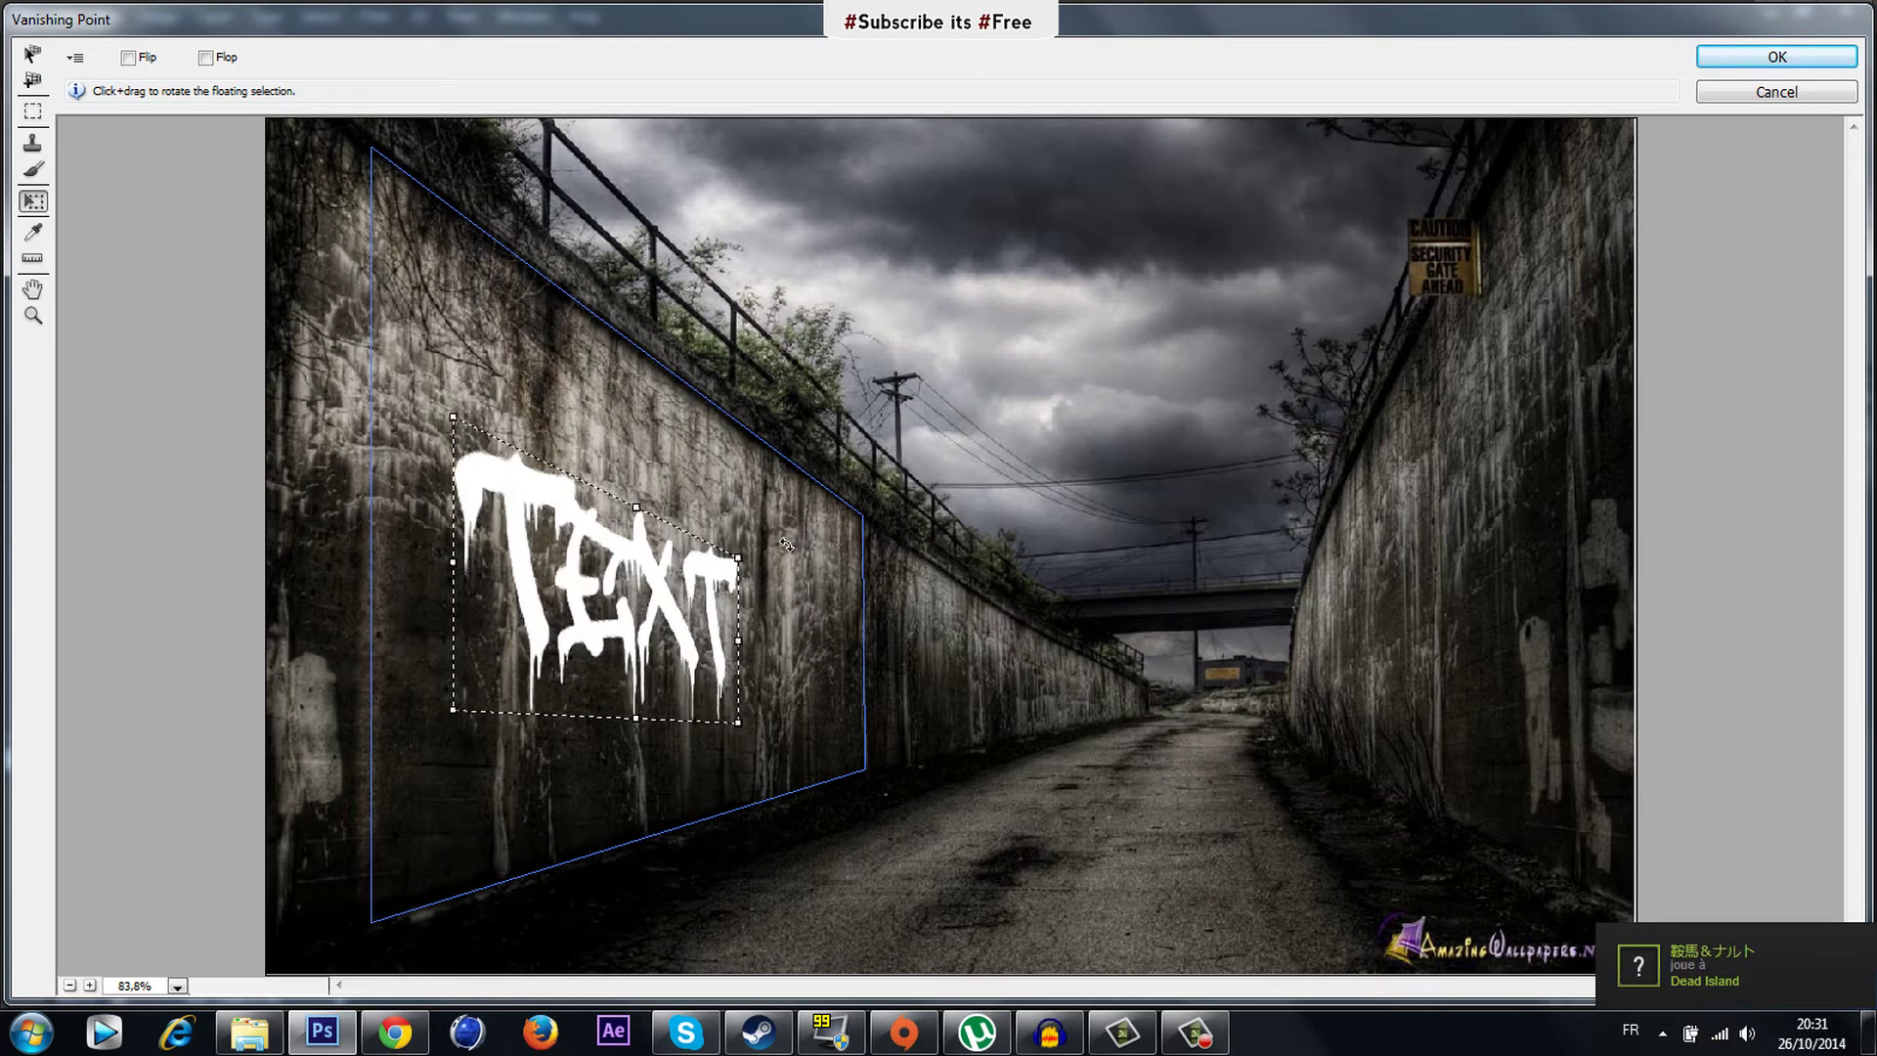
pyautogui.click(1774, 55)
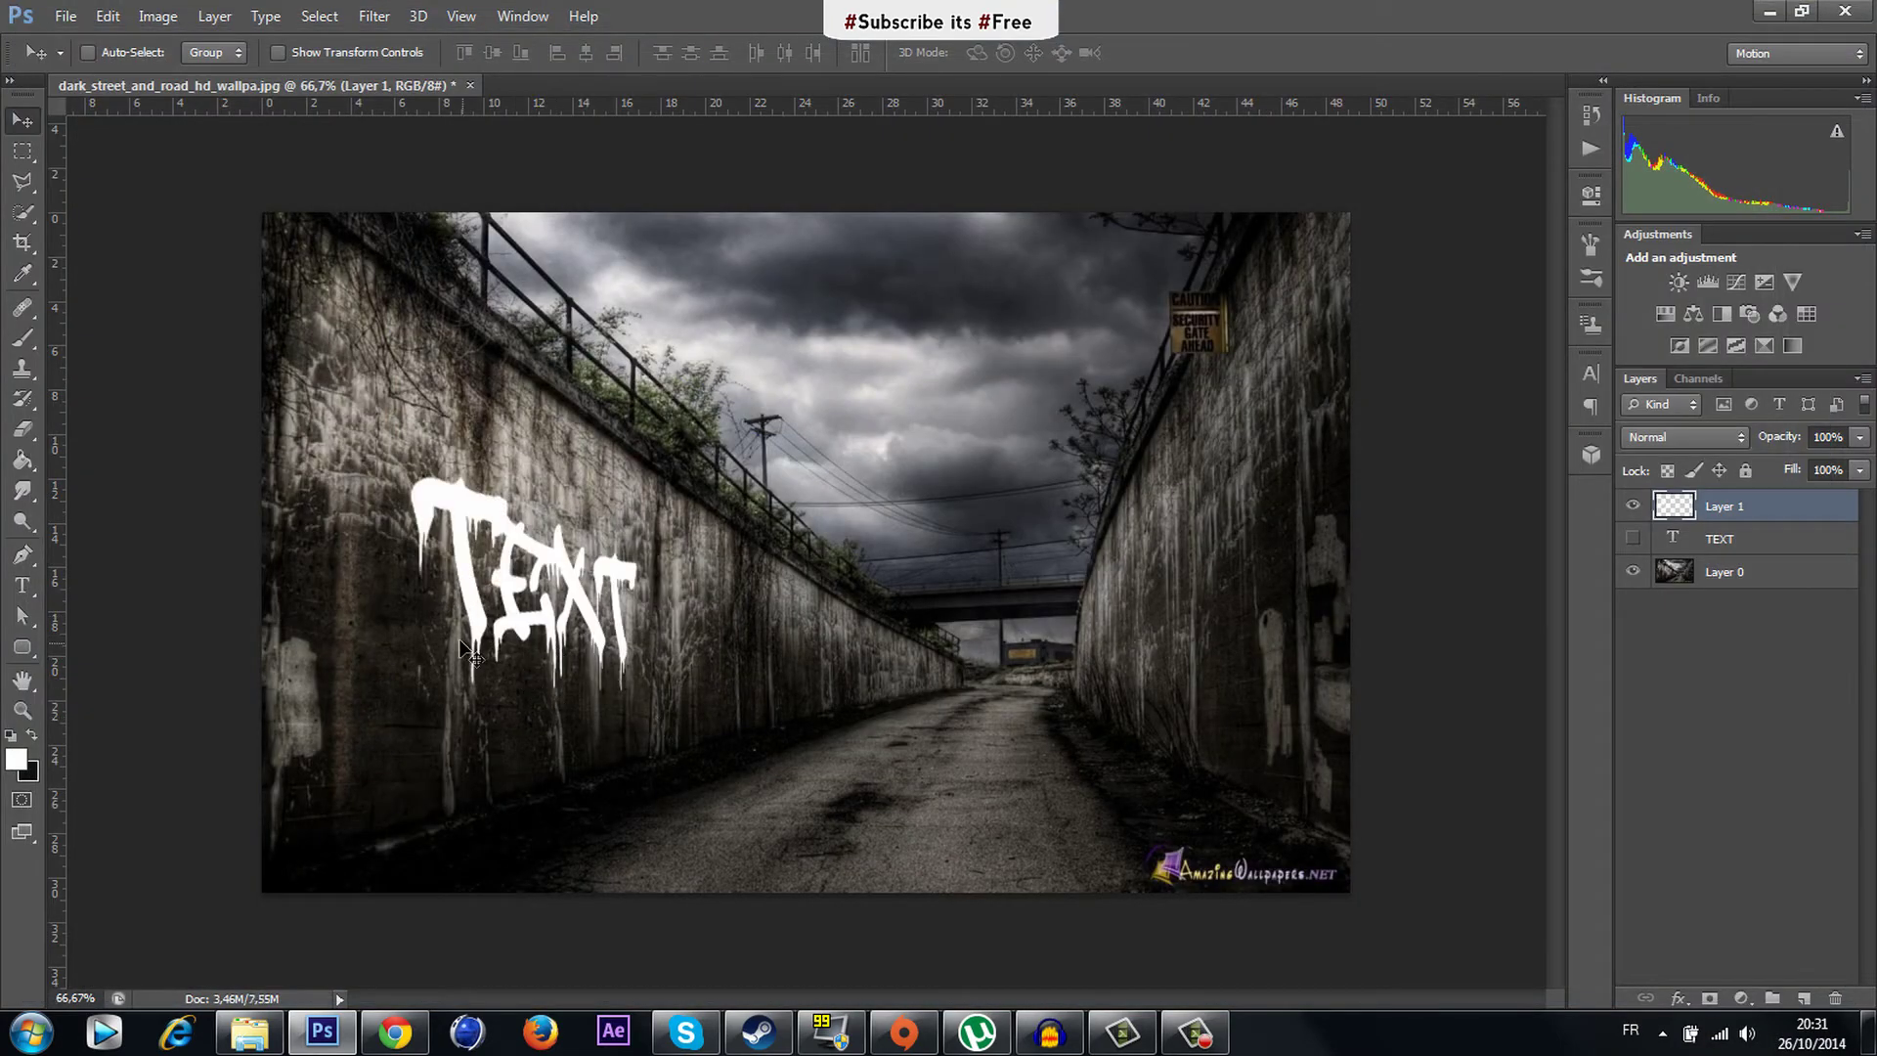
# Hide the original TEXT layer and lower Layer 1's opacity to 67%.
pyautogui.click(1631, 537)
pyautogui.click(1861, 438)
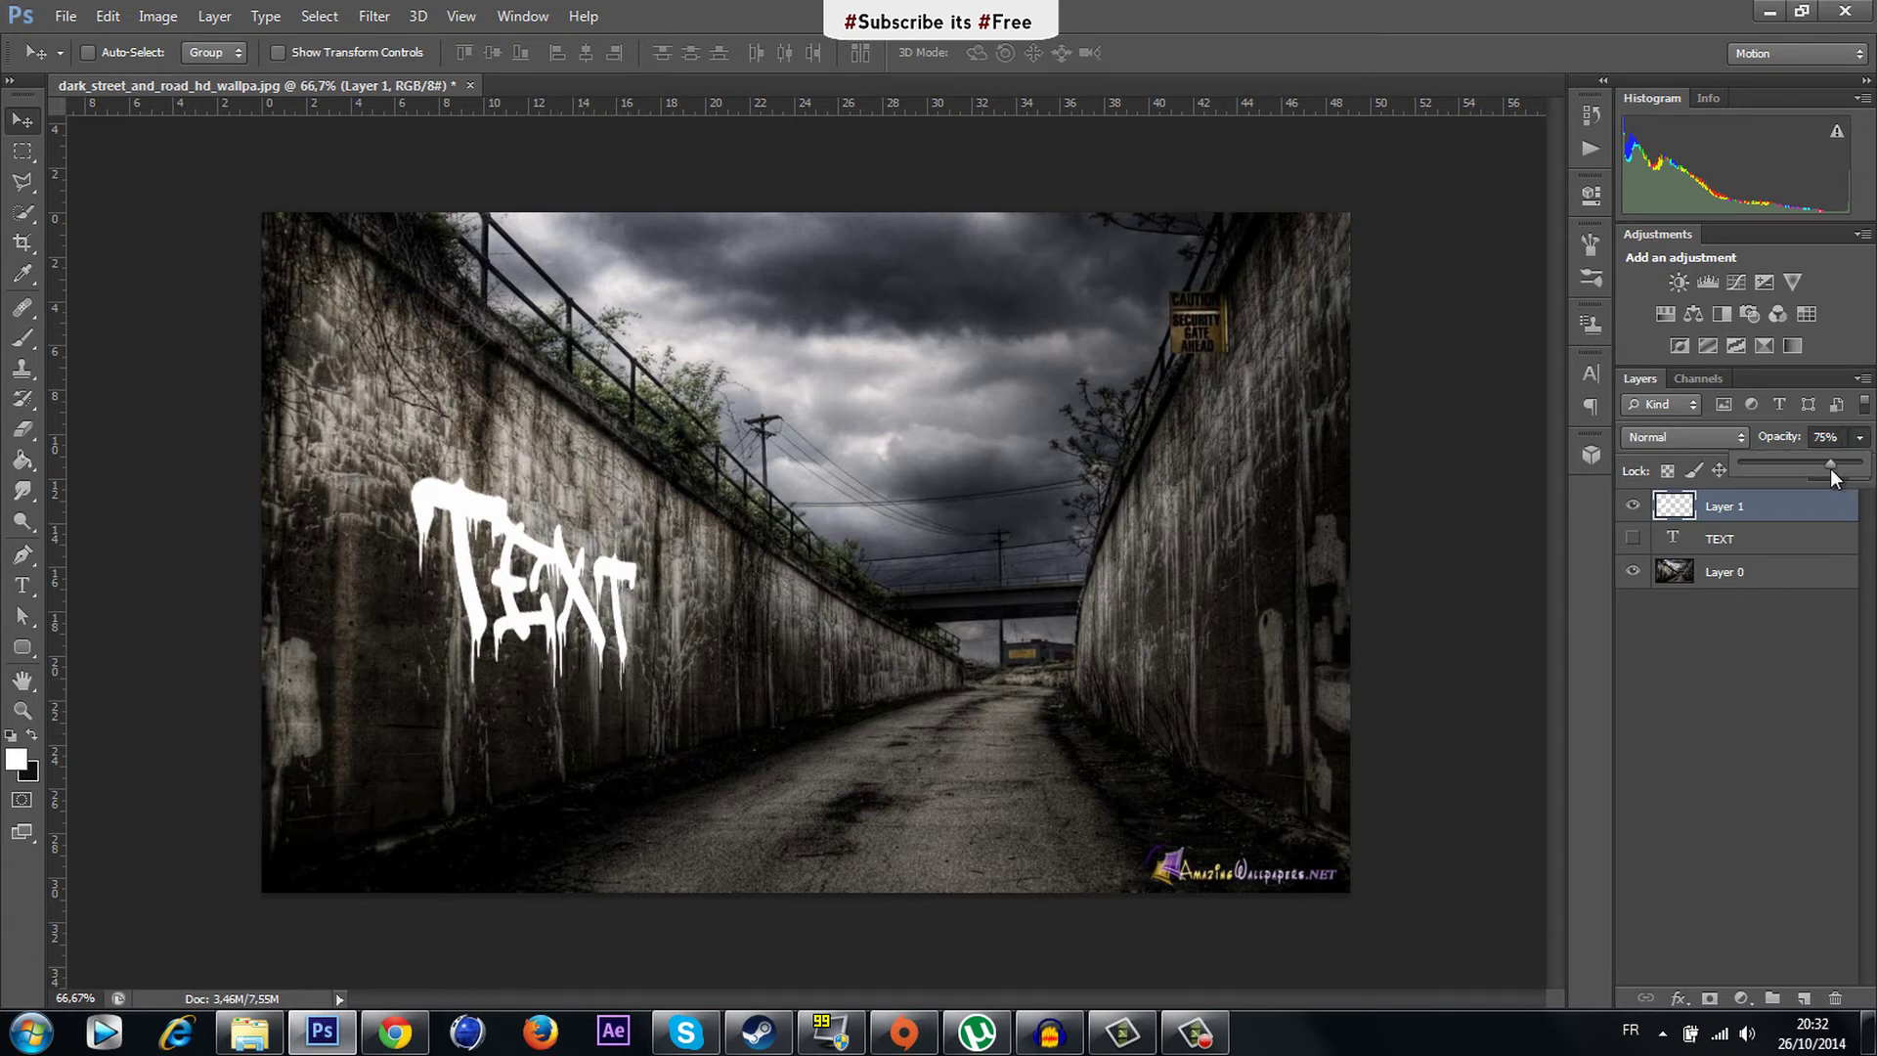
pyautogui.moveTo(1830, 467); pyautogui.dragTo(1787, 508)
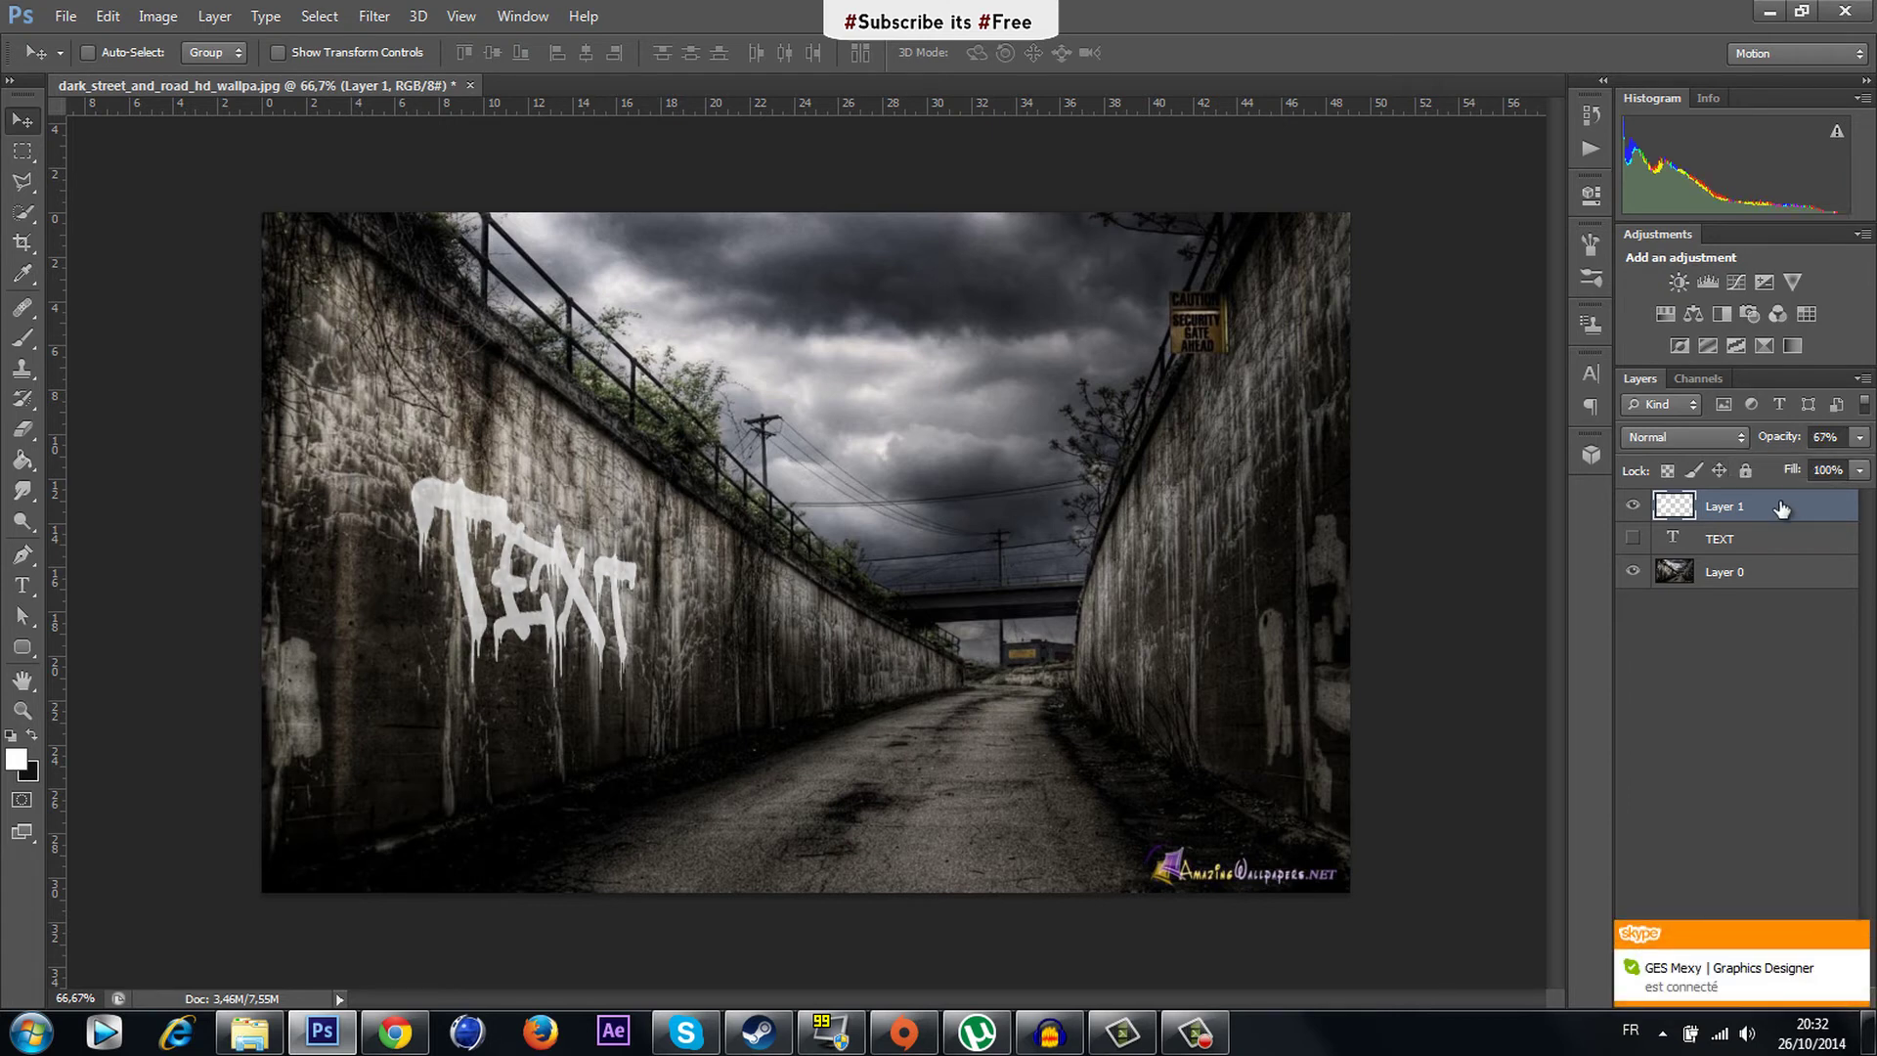
# Bring the '28 copy' texture from the MX9 Texture Pack Grungy folder into Photoshop.
pyautogui.click(279, 1041)
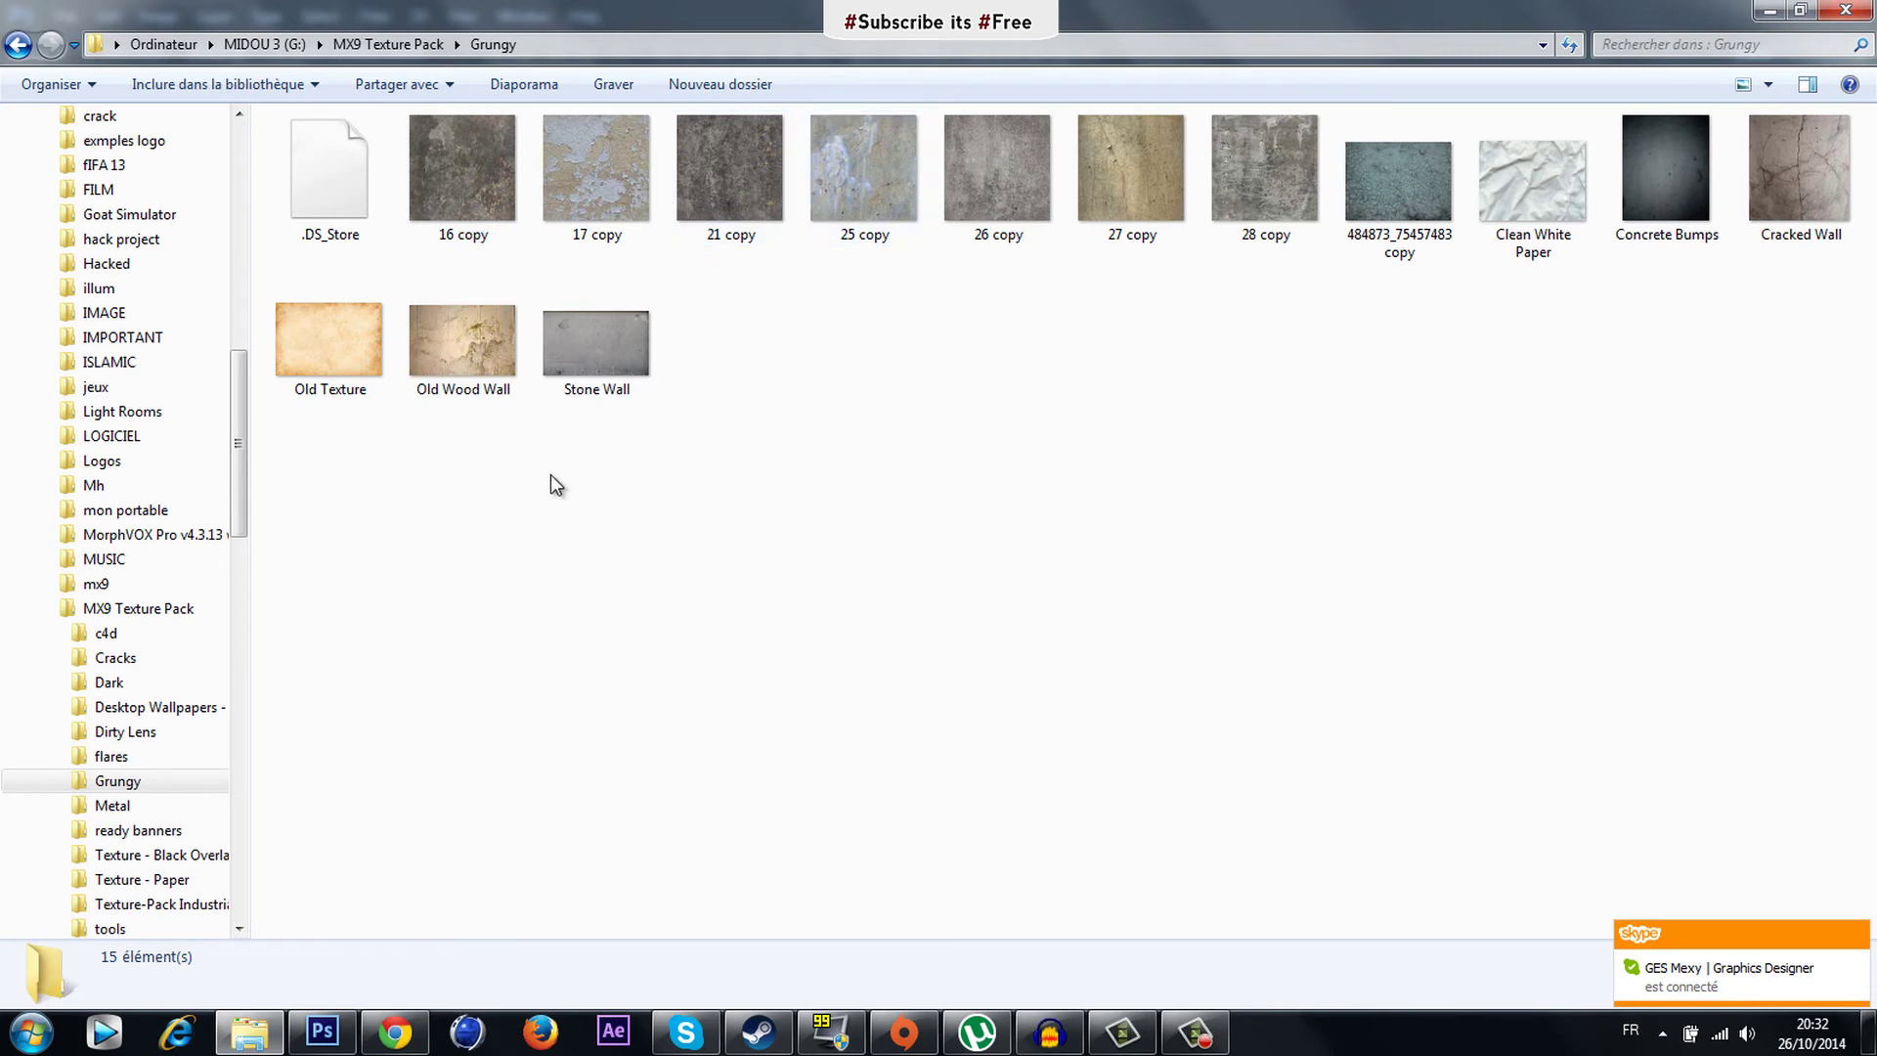
pyautogui.moveTo(1259, 161); pyautogui.dragTo(505, 569)
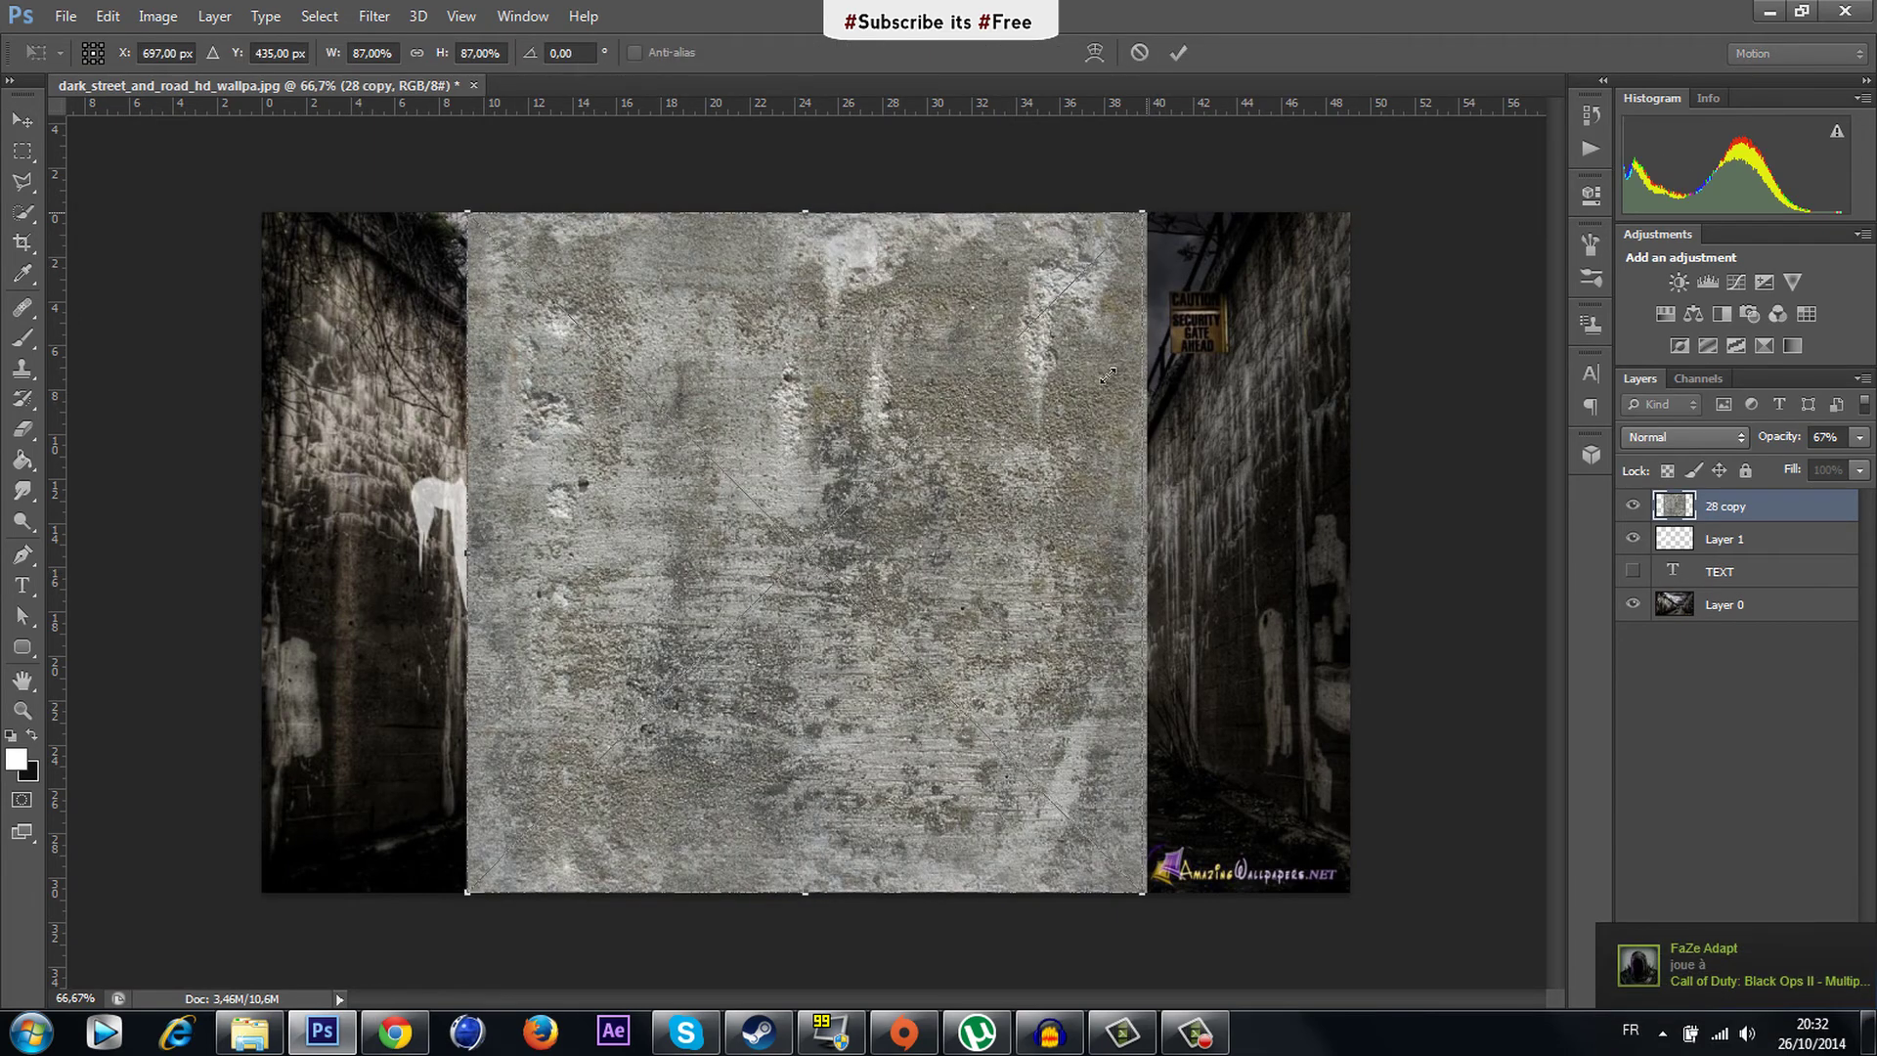
# Scale the texture to about 72.80% × 35.90% and position it over the left-wall graffiti.
pyautogui.moveTo(1145, 213); pyautogui.dragTo(1038, 619)
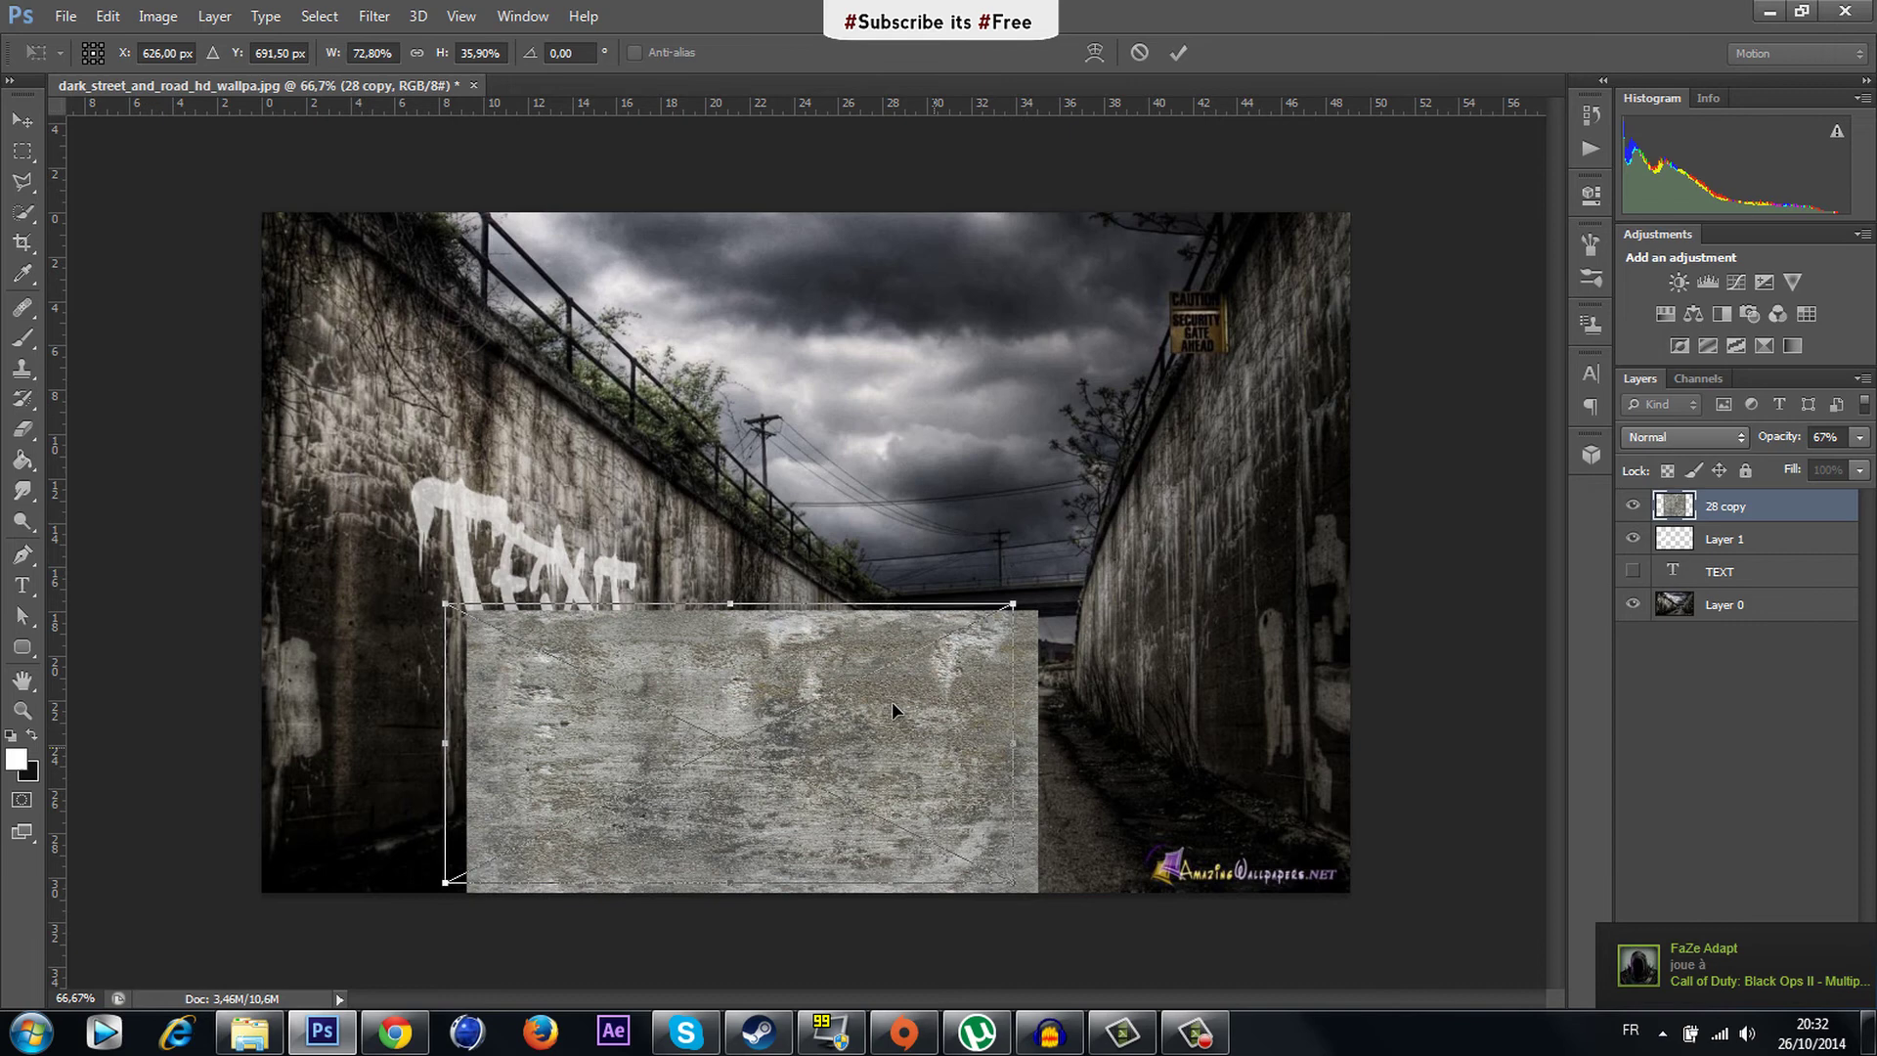
pyautogui.moveTo(892, 700); pyautogui.dragTo(743, 610)
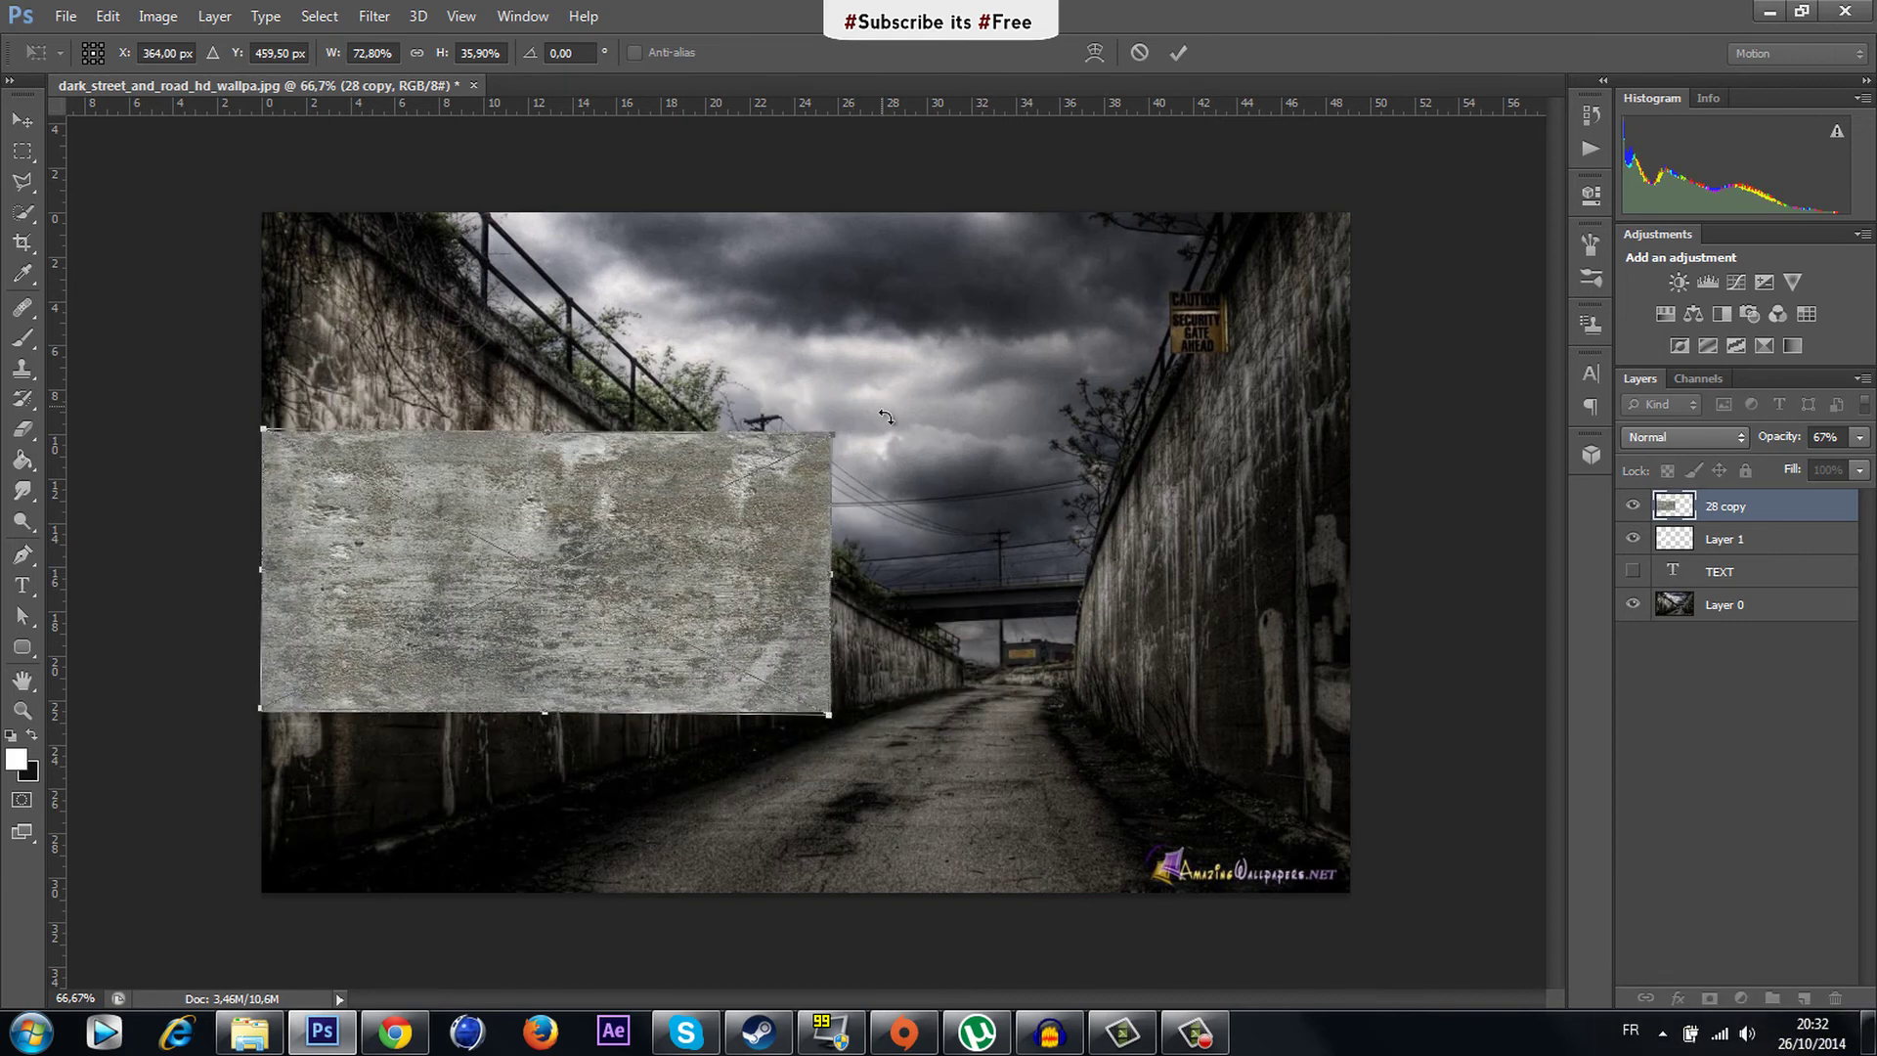
pyautogui.press('Return')
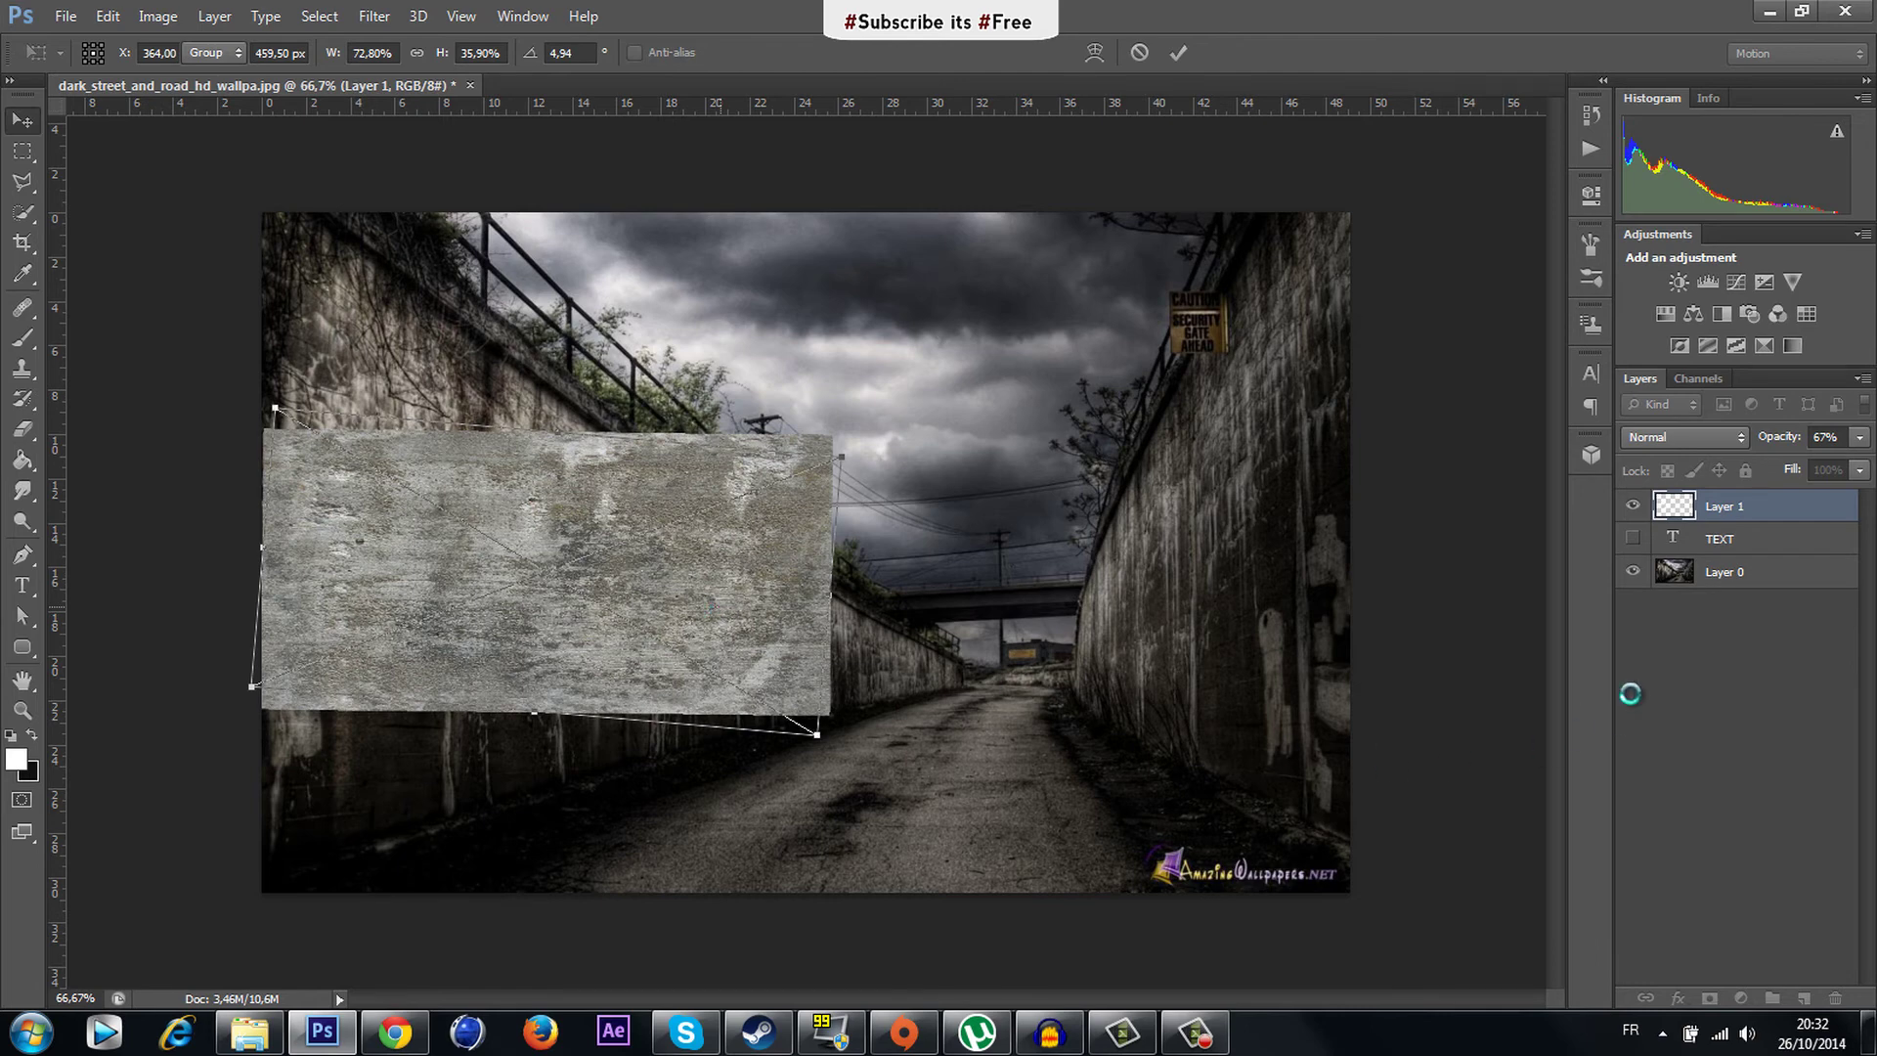
# Clip the '28 copy' texture to the graffiti layer and set its opacity to 10%.
pyautogui.click(1721, 436)
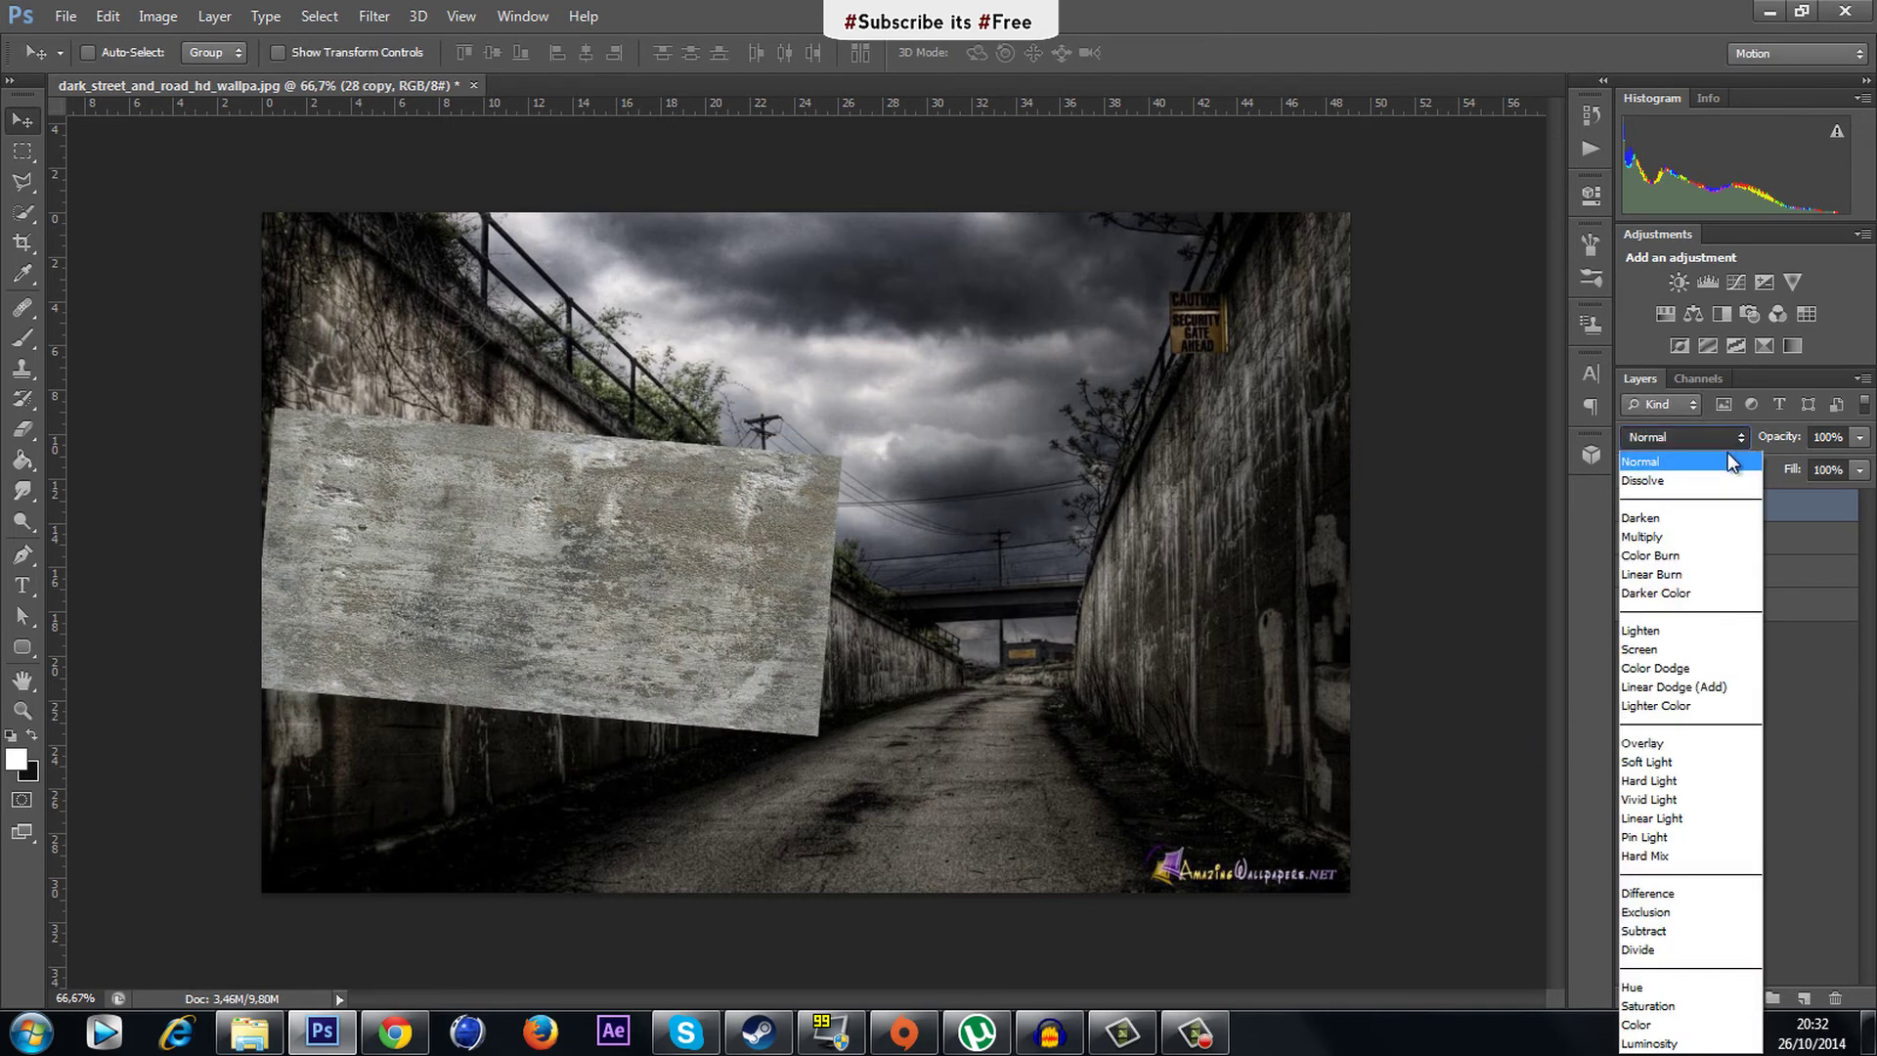
pyautogui.click(1812, 485)
pyautogui.rightClick(1801, 517)
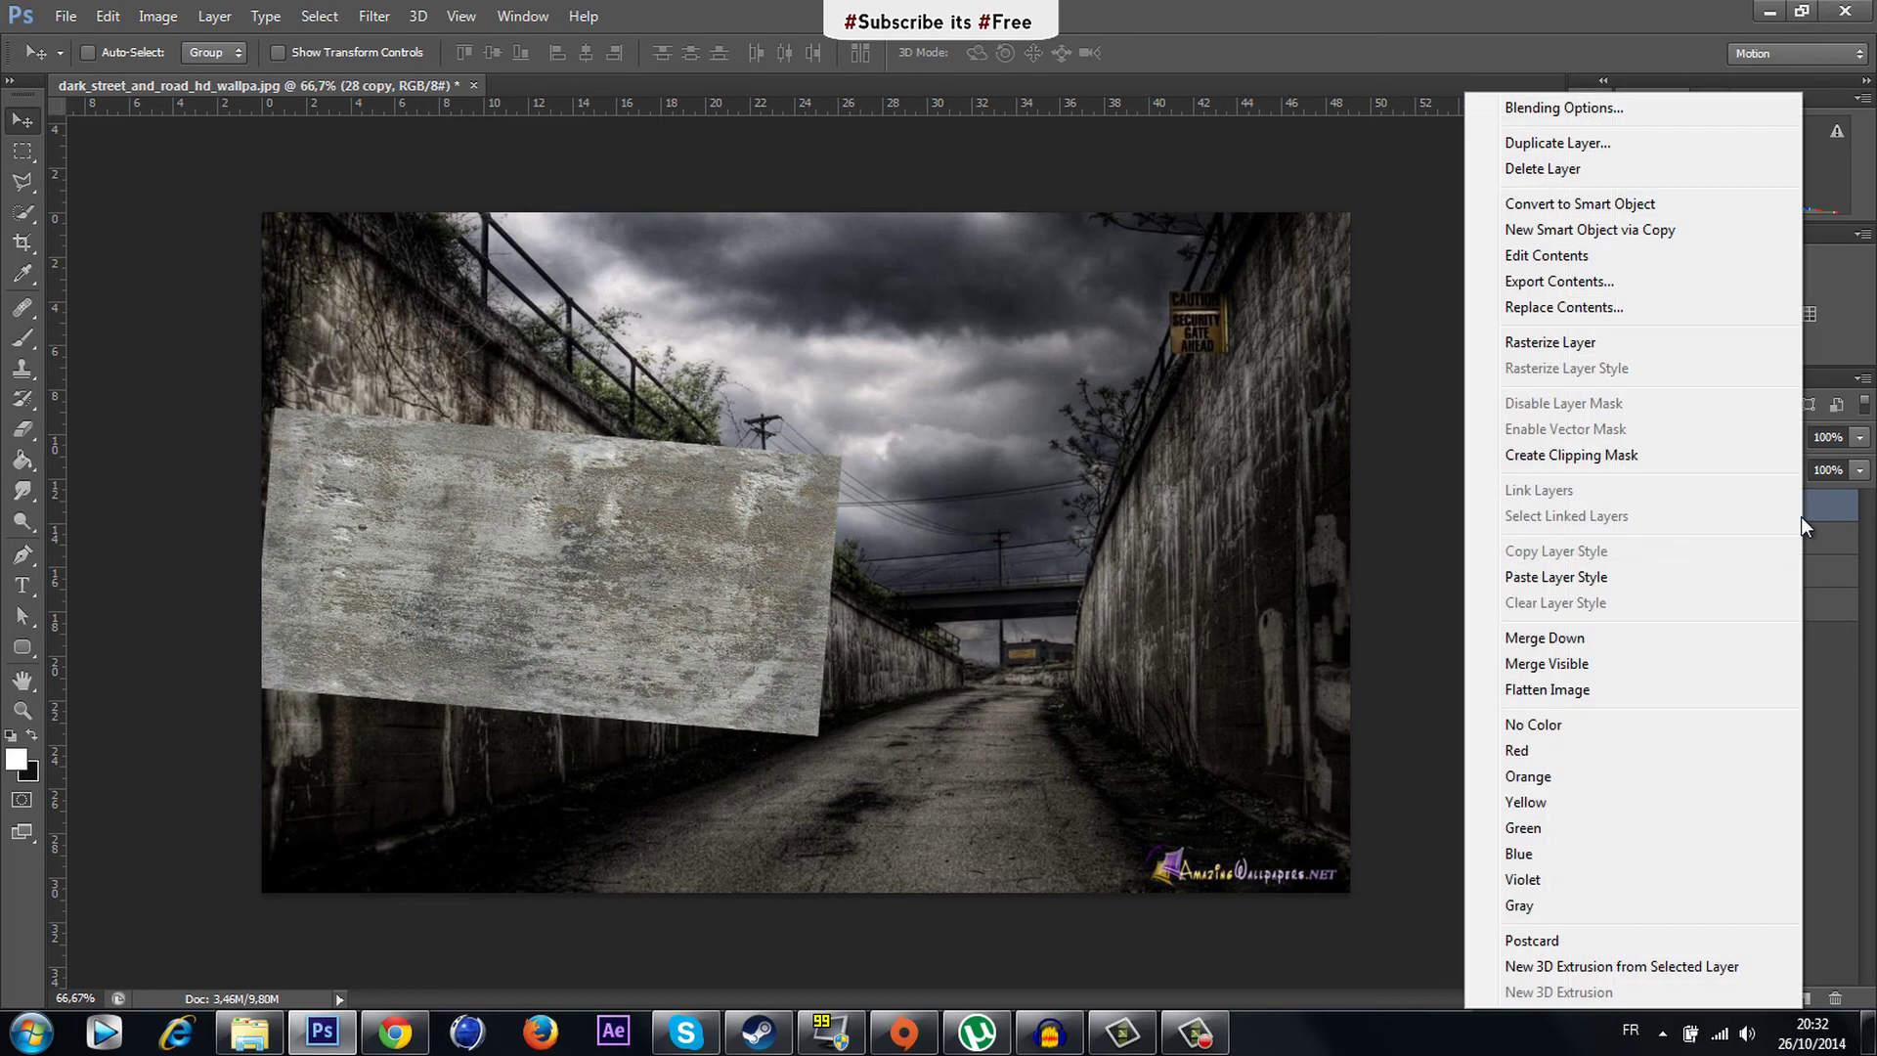
pyautogui.click(1603, 456)
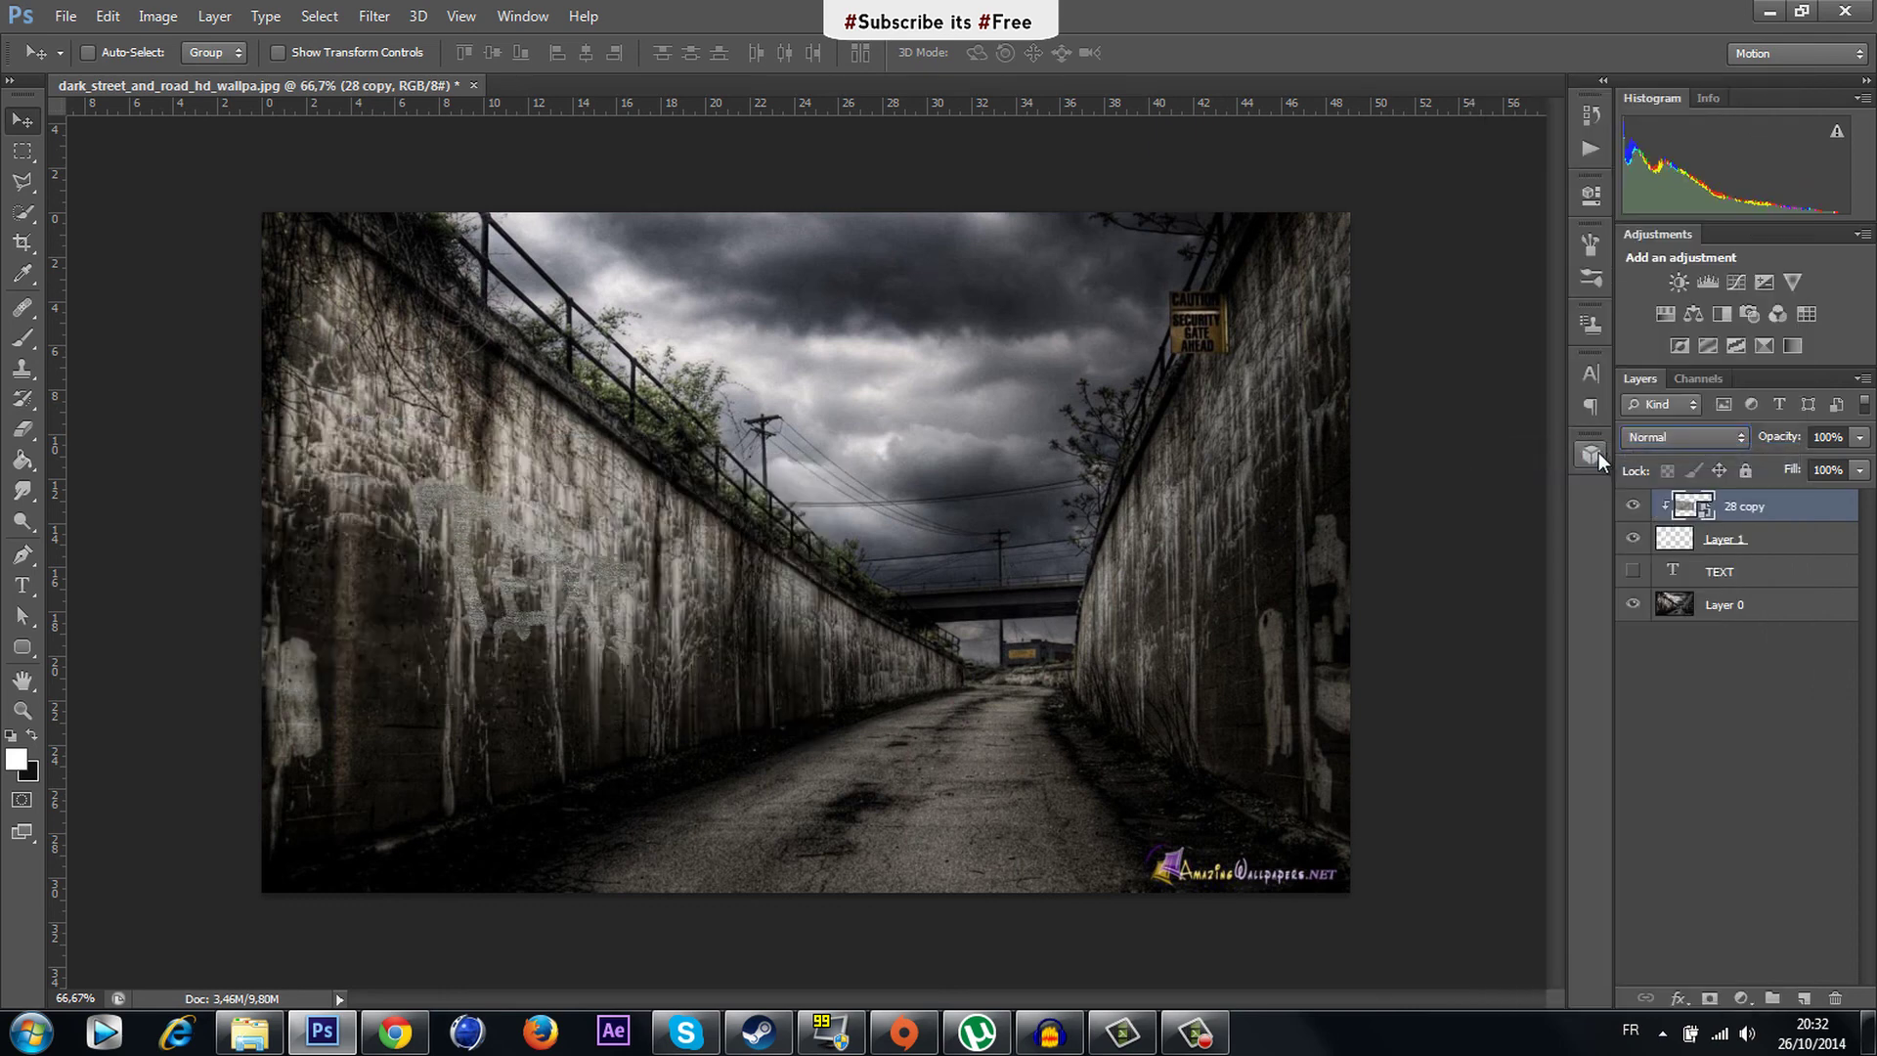
pyautogui.click(1860, 445)
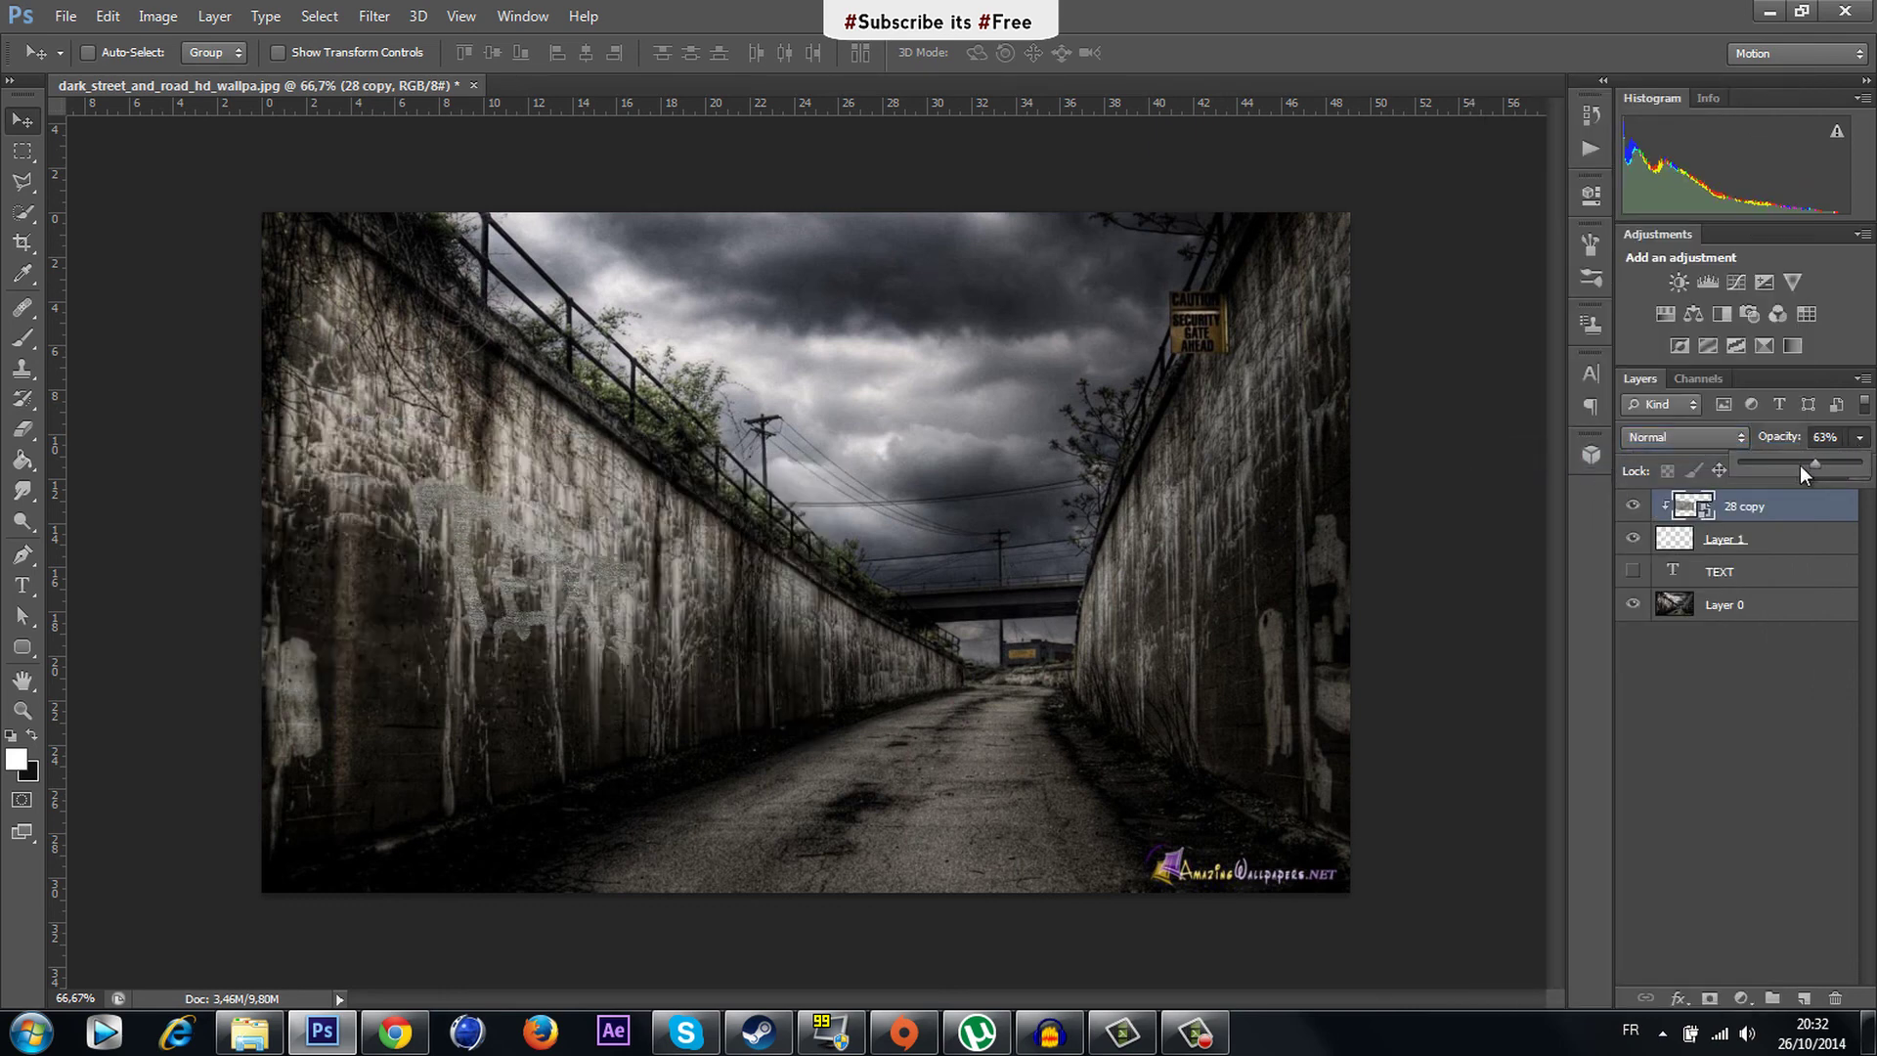
pyautogui.moveTo(1800, 467); pyautogui.dragTo(1760, 469)
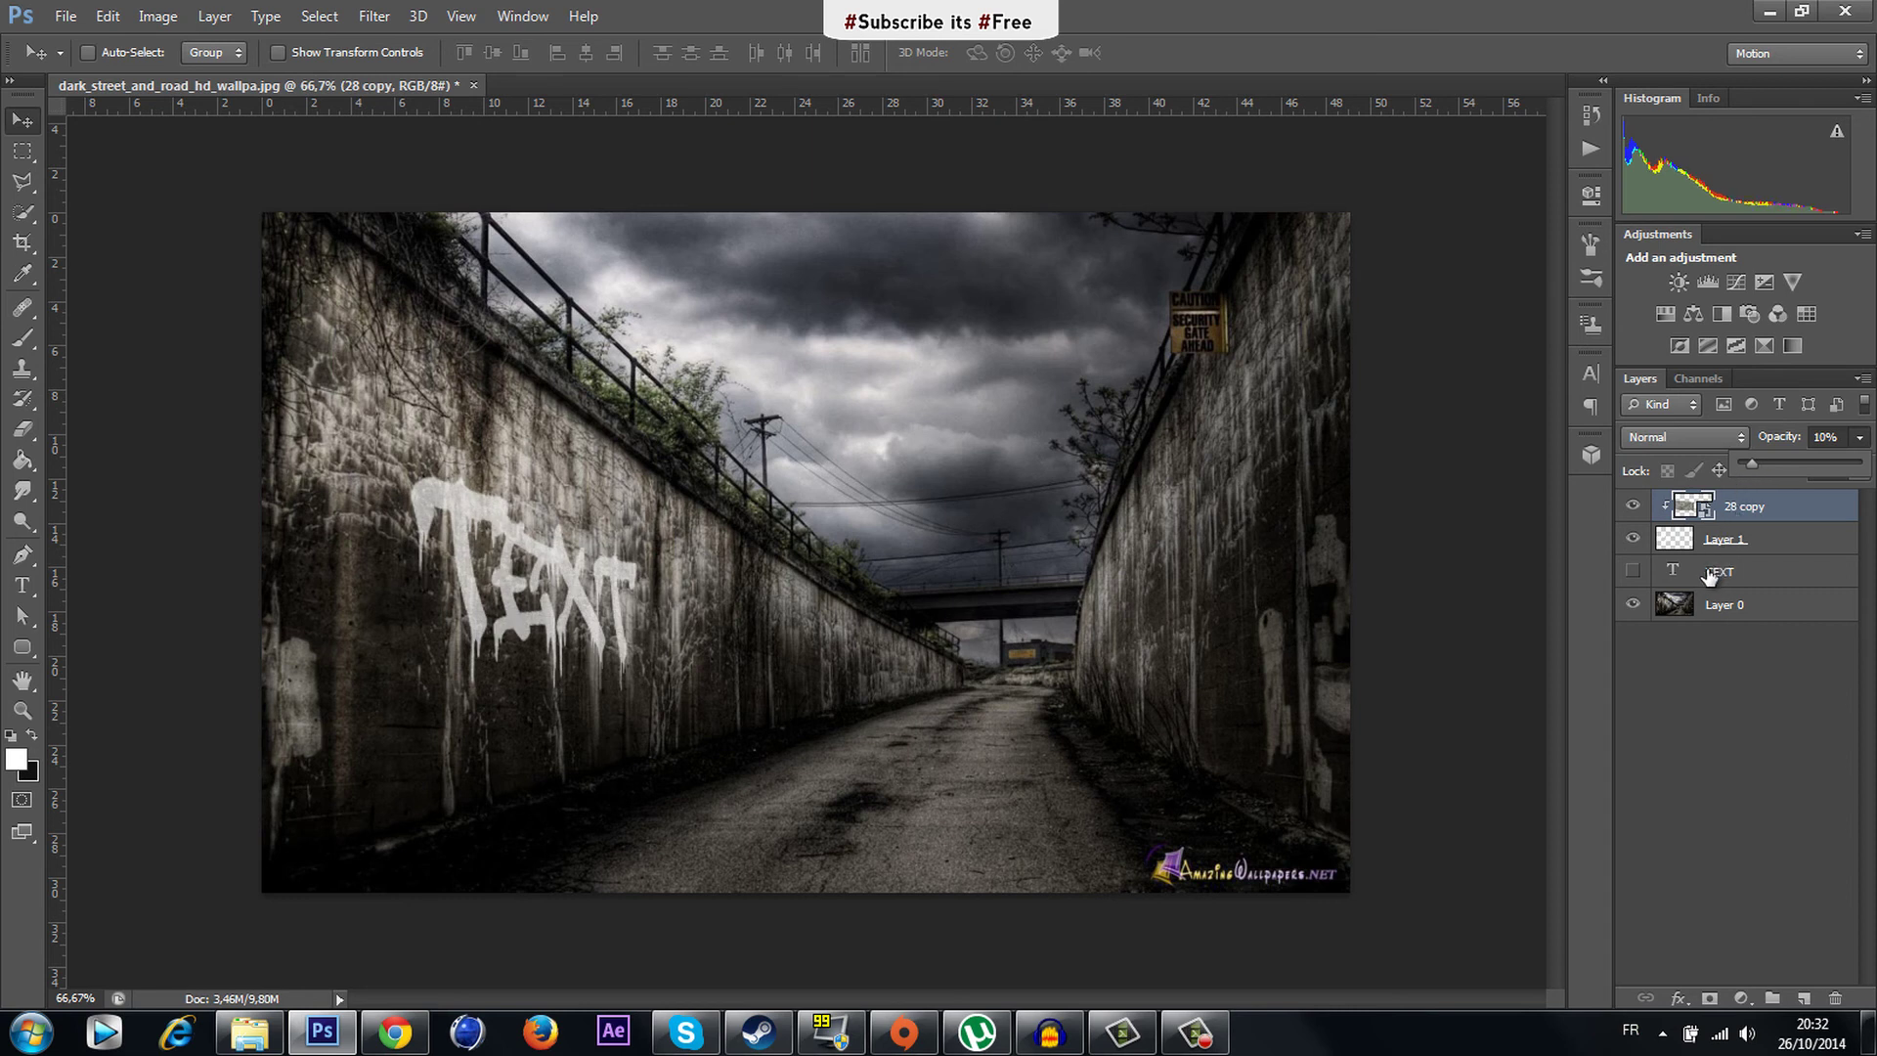
pyautogui.click(1802, 515)
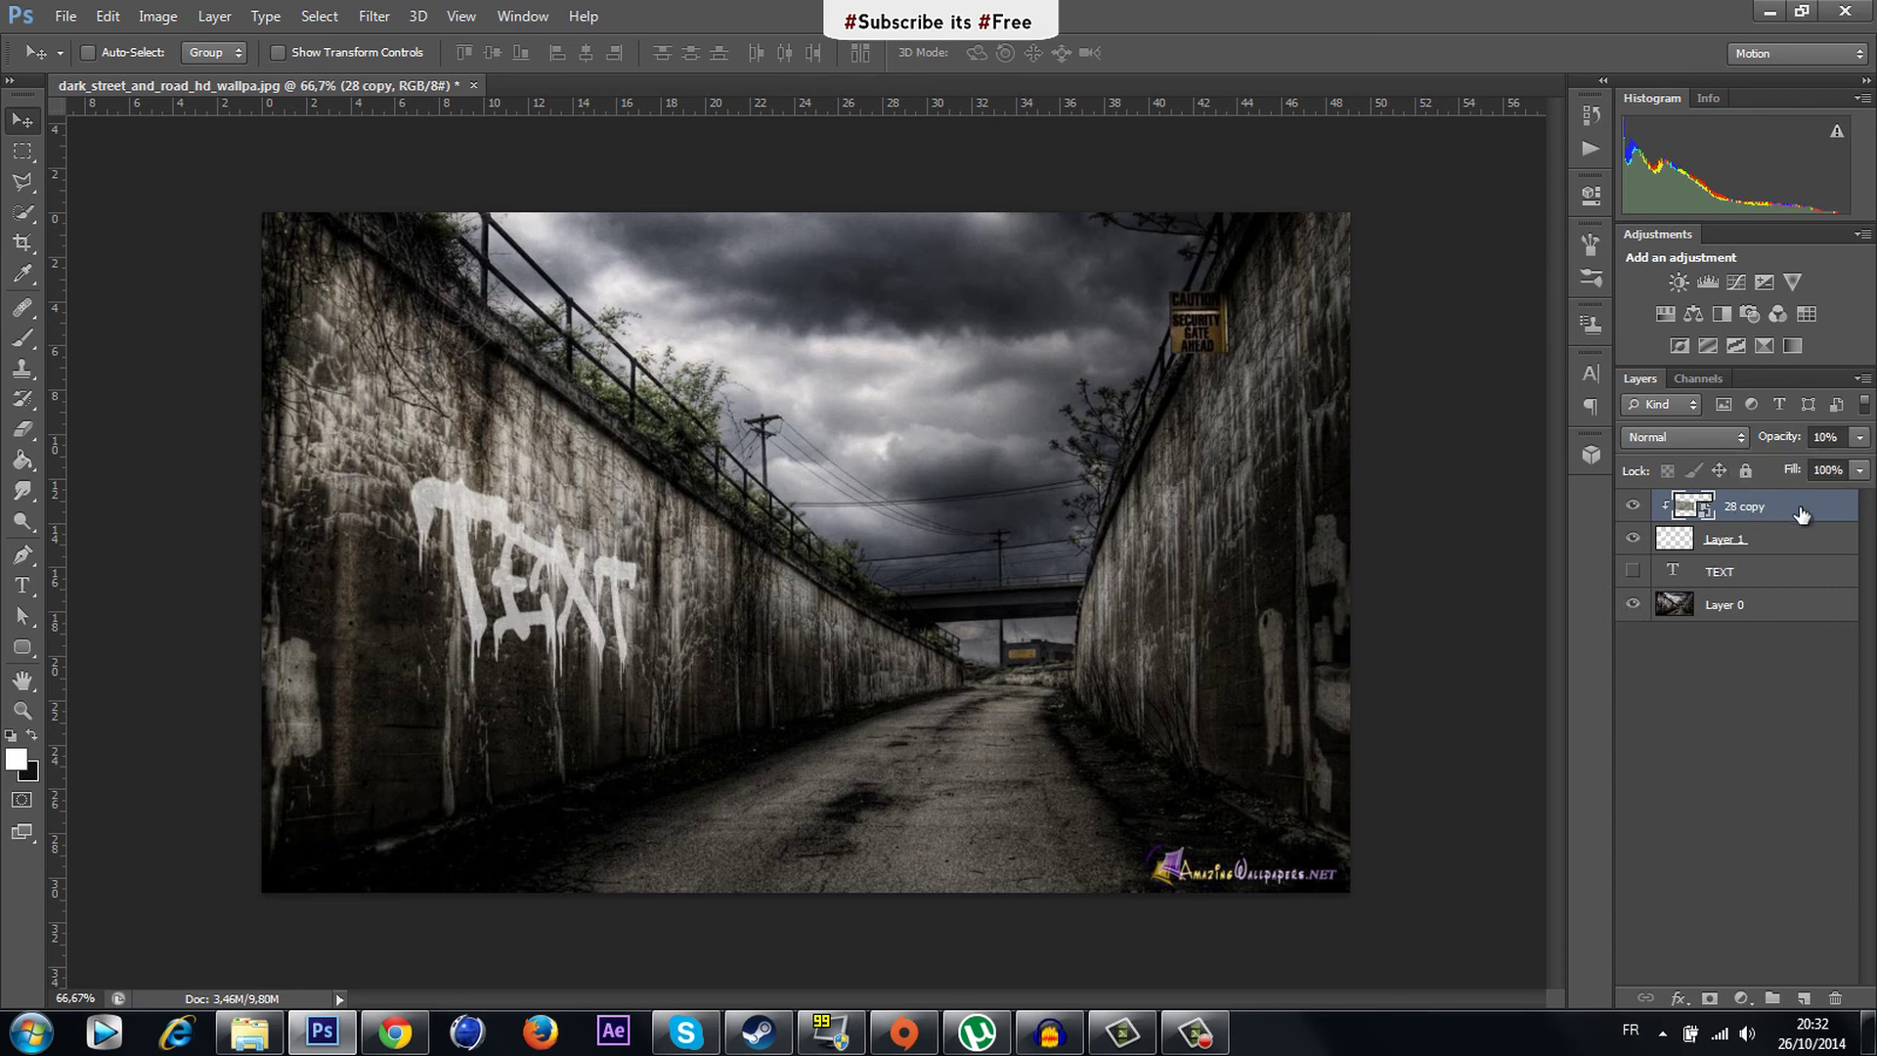